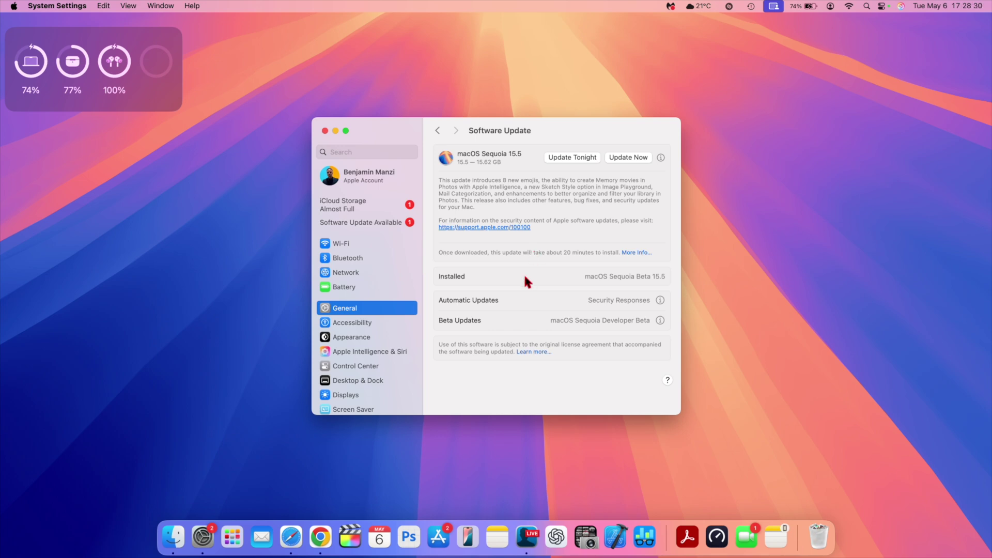
Step: Bring up Safari's developer downloads page and scroll through the list of RC releases
click(290, 490)
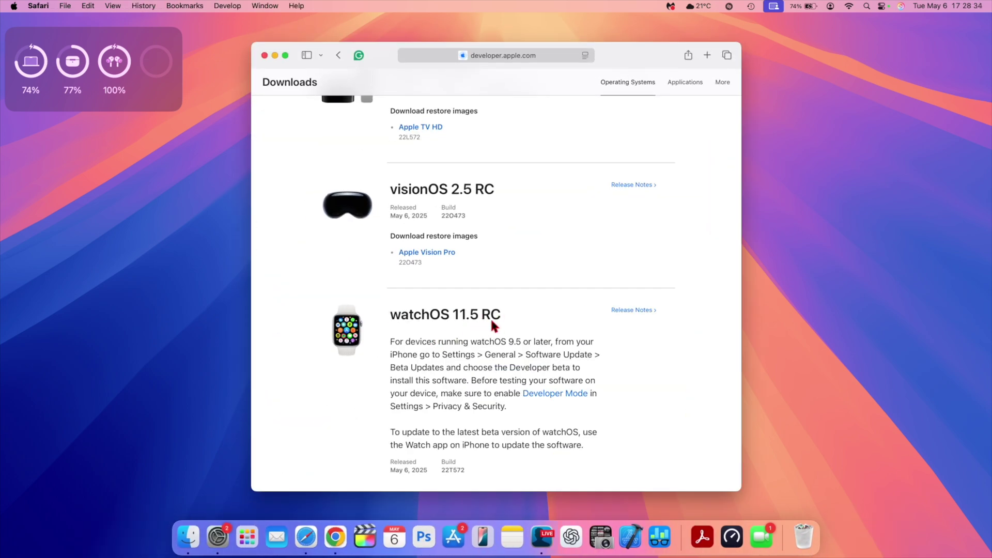
scroll(492, 326, up, 5)
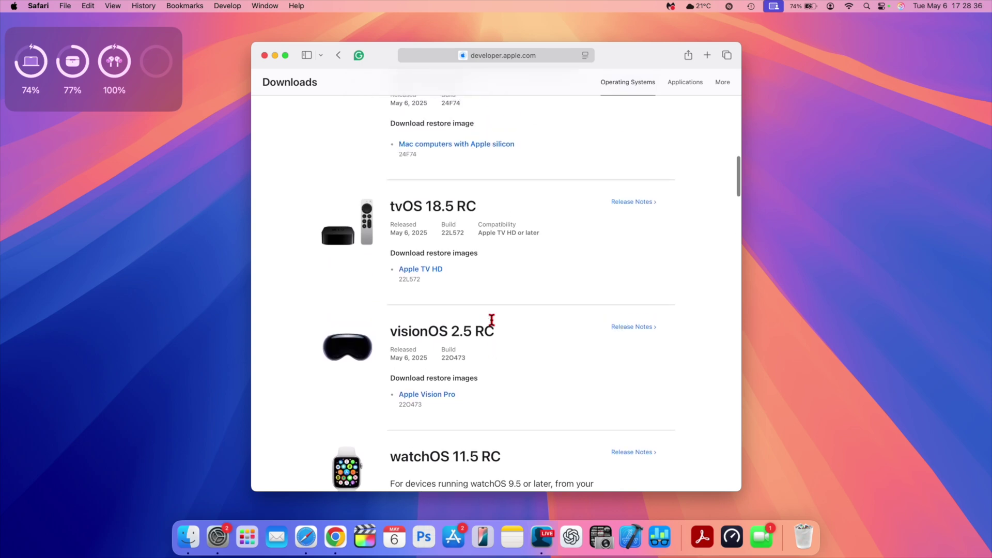
scroll(491, 320, up, 5)
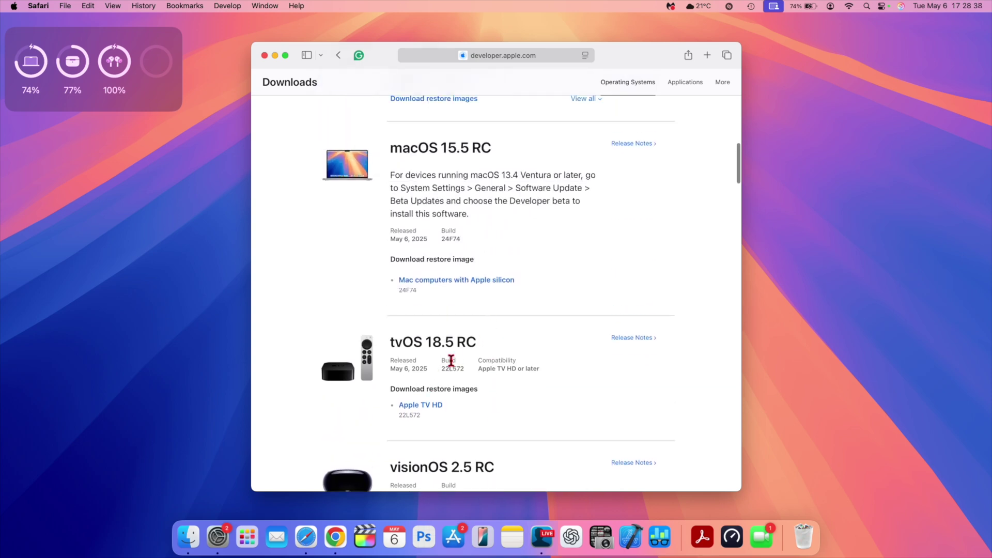
scroll(451, 361, up, 3)
scroll(428, 227, up, 8)
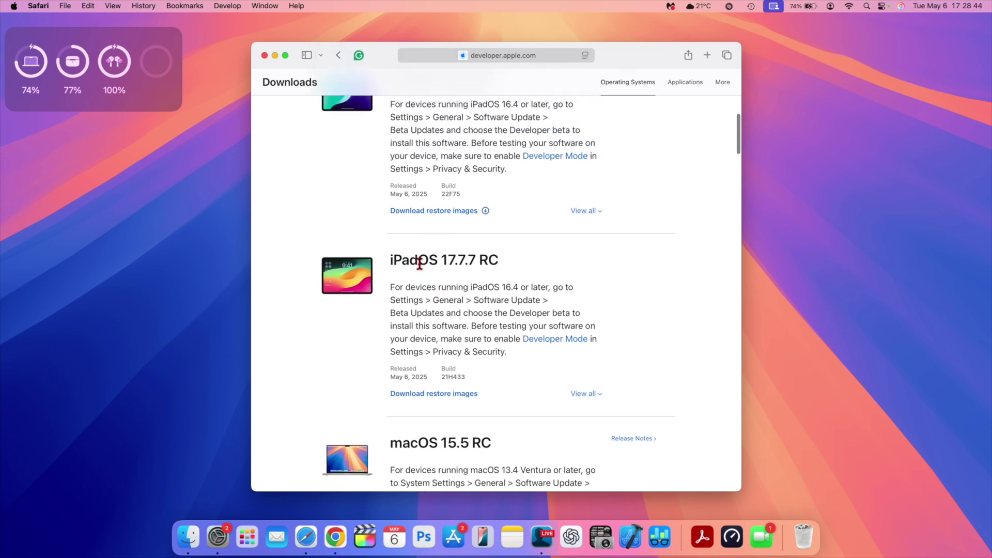
scroll(421, 263, up, 8)
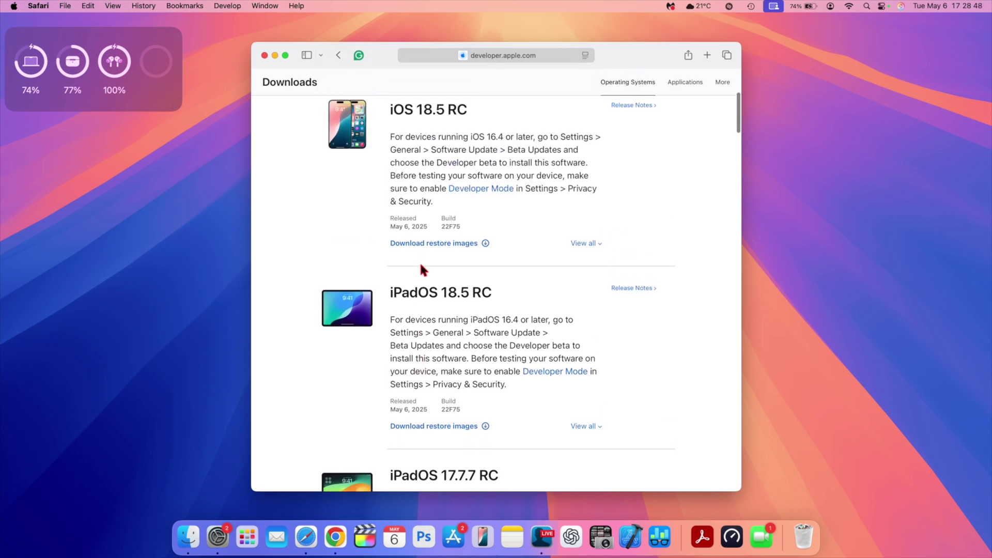
scroll(421, 265, up, 2)
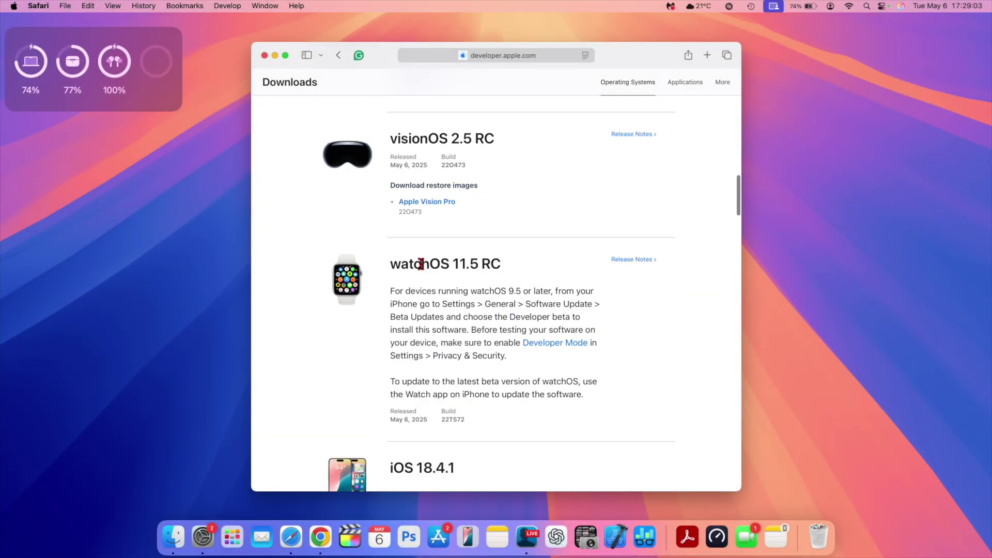
scroll(421, 264, up, 15)
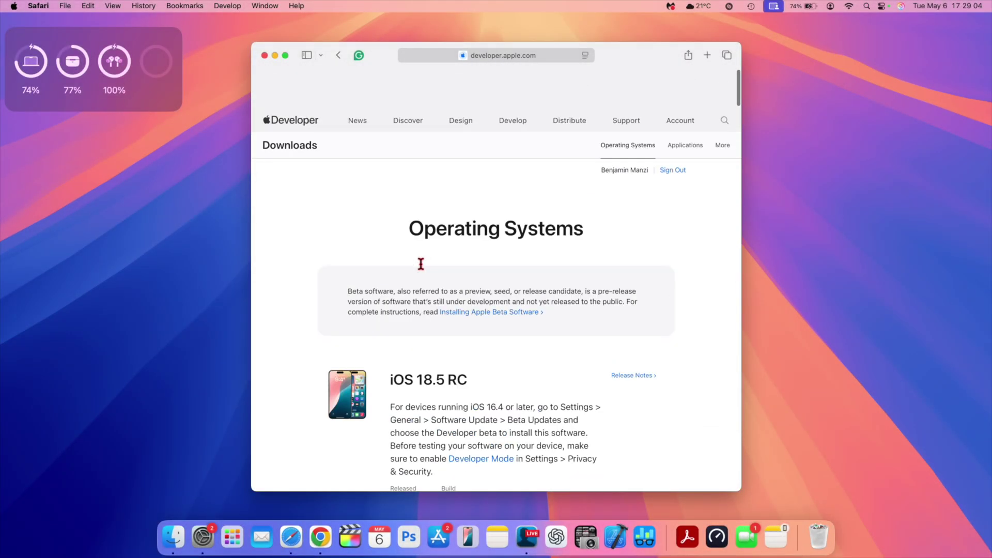
Step: Minimize Safari and start the macOS Sequoia 15.5 update in System Settings, accepting the license
click(274, 55)
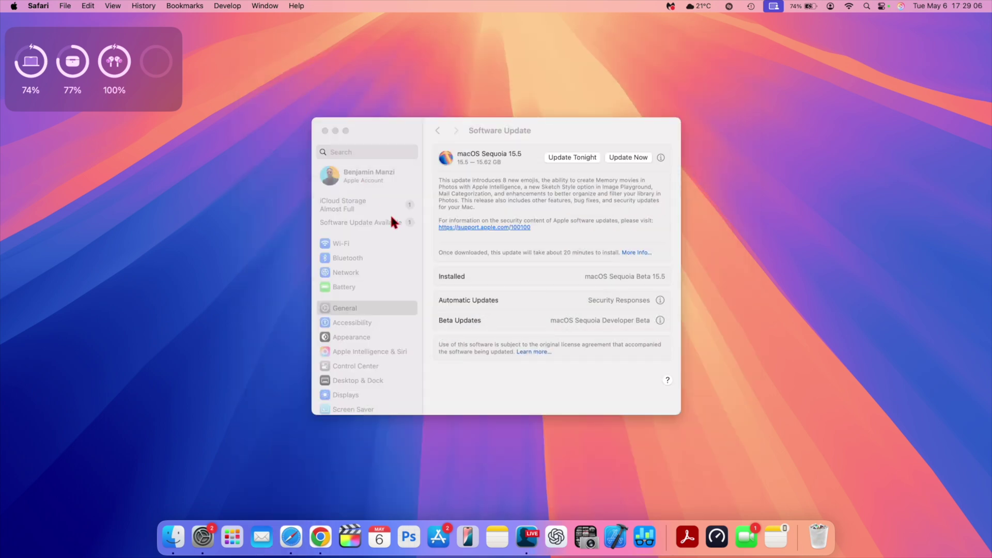
click(439, 172)
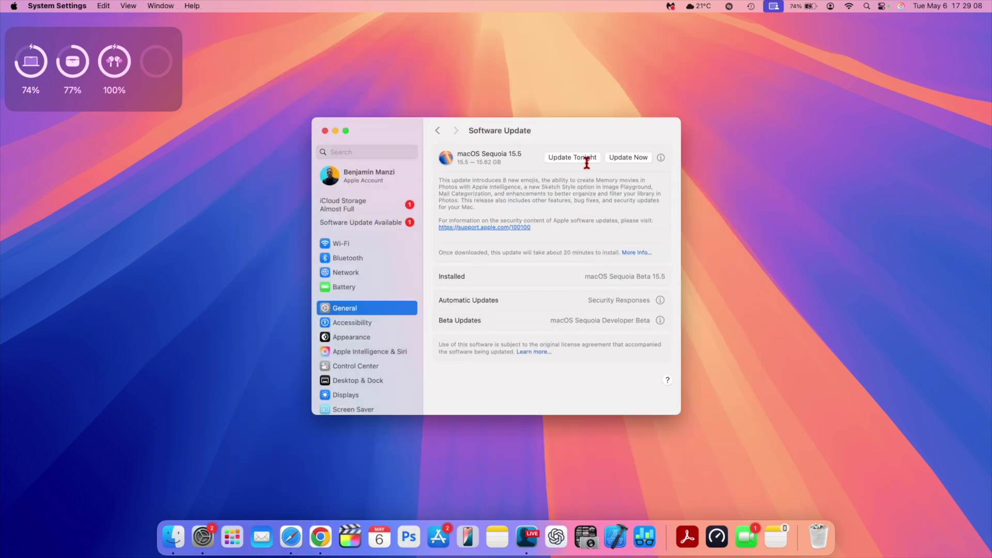
click(621, 161)
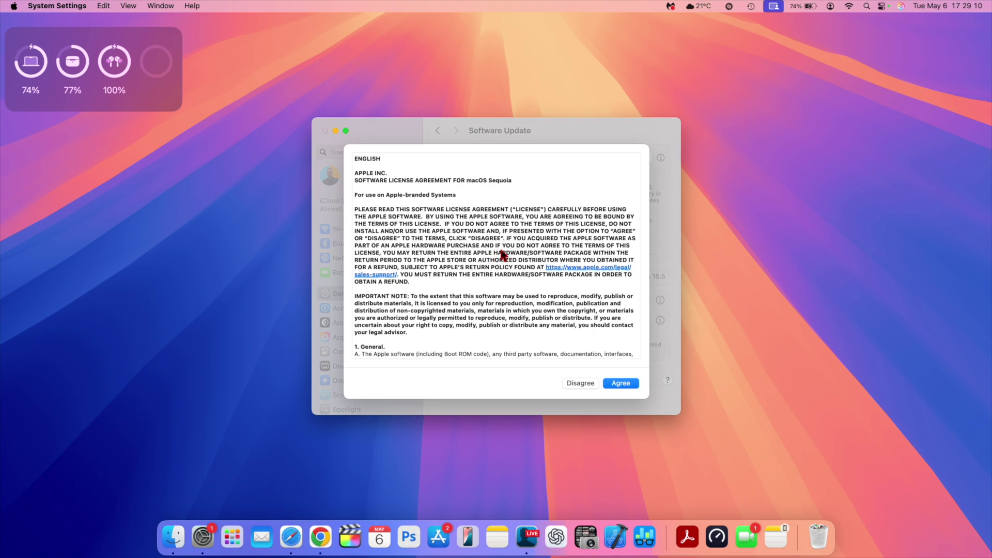
click(630, 384)
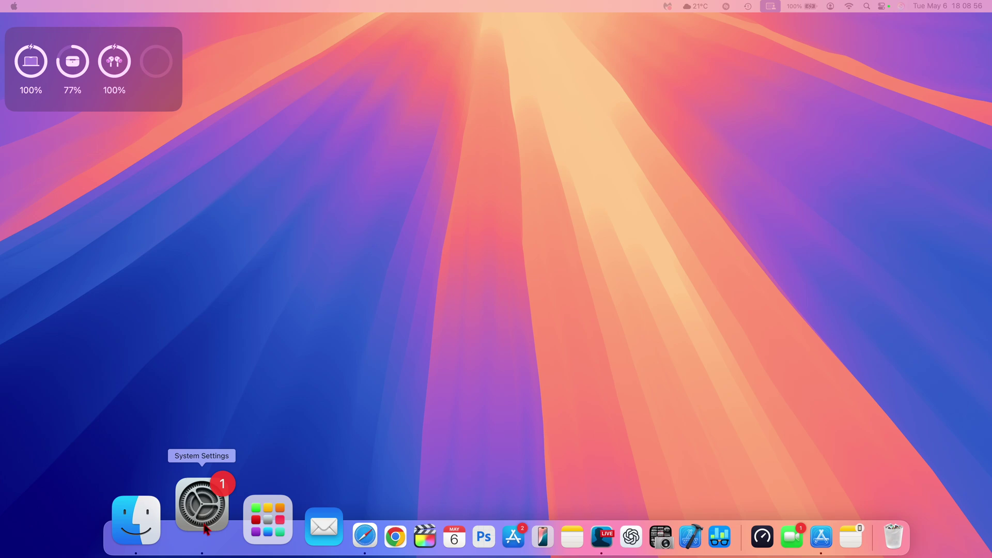
Step: Open General > Storage and show the macOS storage details
click(205, 529)
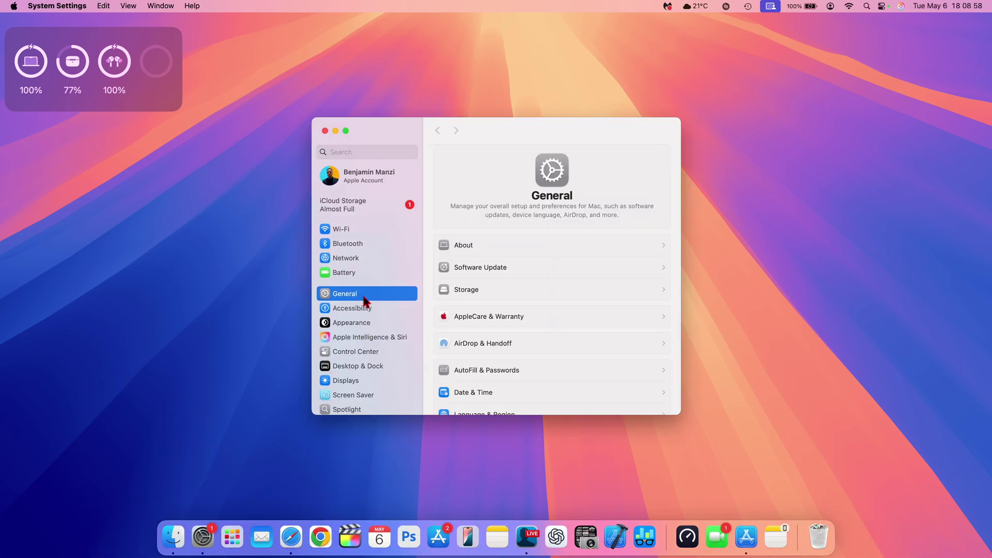
click(457, 293)
scroll(569, 377, down, 5)
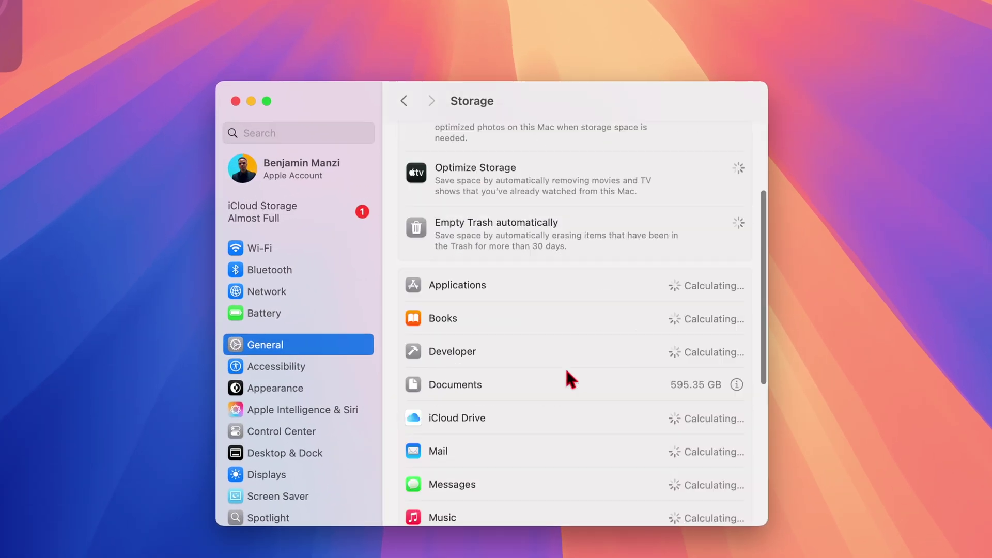
scroll(567, 372, down, 6)
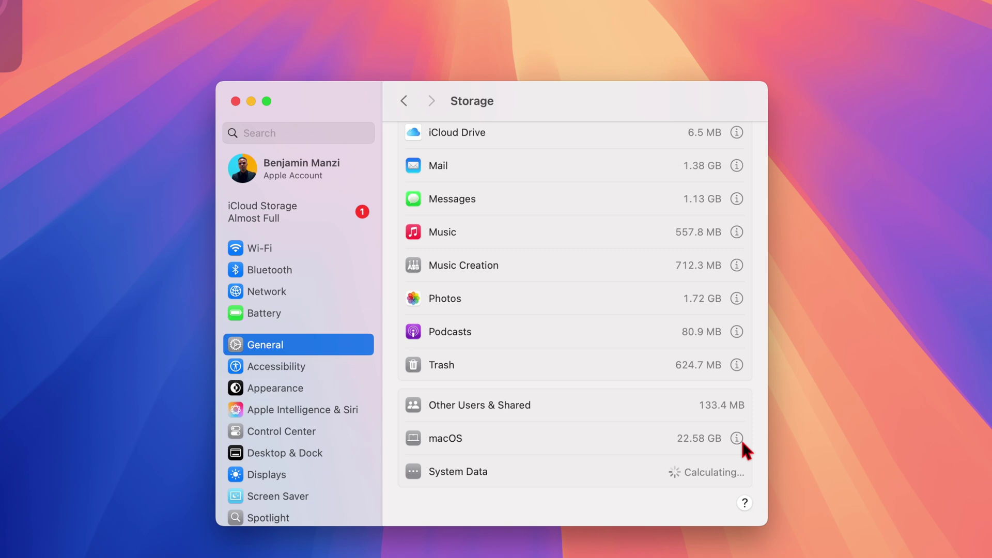
click(737, 439)
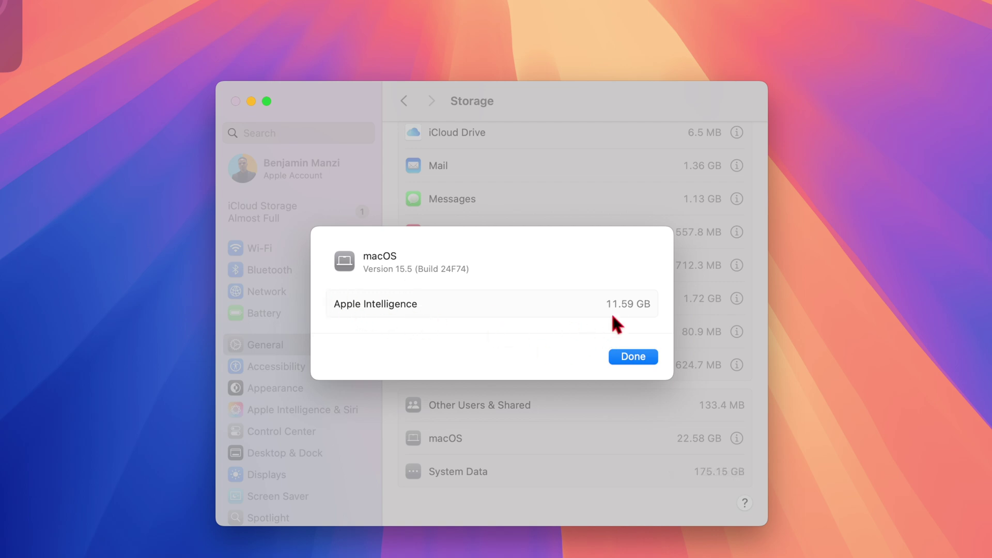
Step: Highlight Apple Intelligence's 11.59 GB usage, then close the macOS storage details
drag(606, 302, 641, 304)
mouse_move(642, 303)
mouse_down()
mouse_move(631, 303)
mouse_move(643, 309)
mouse_up()
click(635, 358)
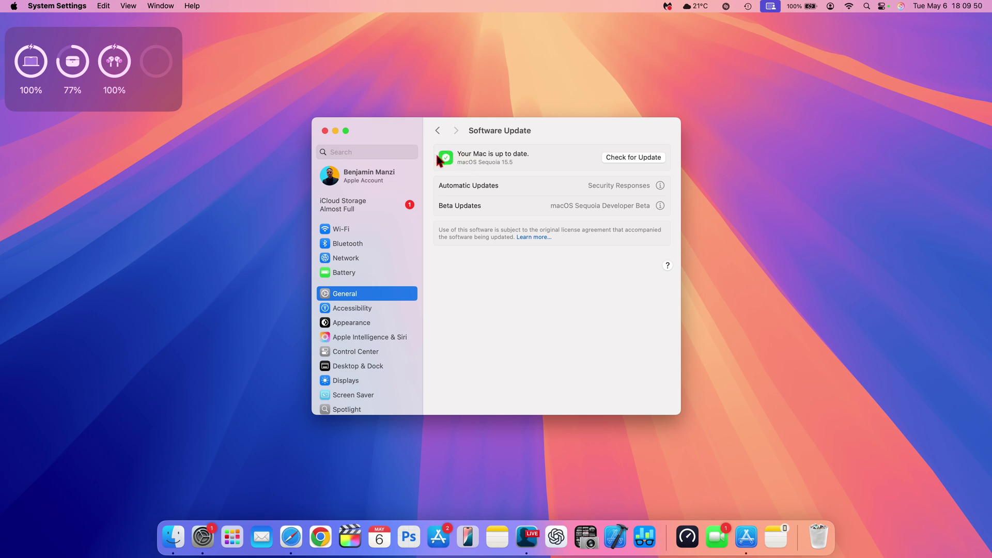
Step: Open Software Update and toggle the version line to reveal build 24F74
click(519, 156)
click(463, 162)
click(486, 164)
click(485, 164)
click(486, 164)
click(482, 165)
click(481, 162)
Step: Move from Focus to the Screen Time pane and scroll through its usage and restriction options
scroll(351, 350, down, 5)
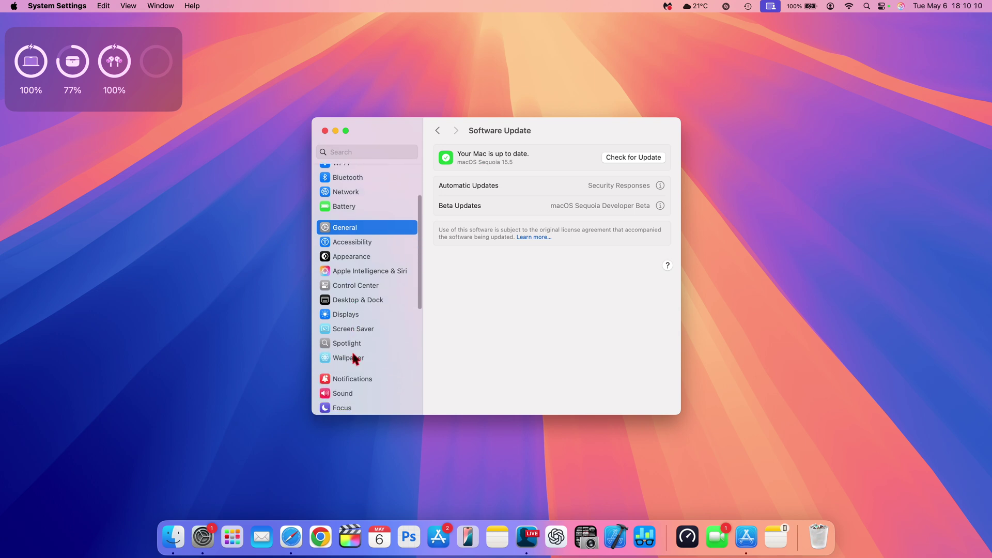
click(356, 371)
click(359, 386)
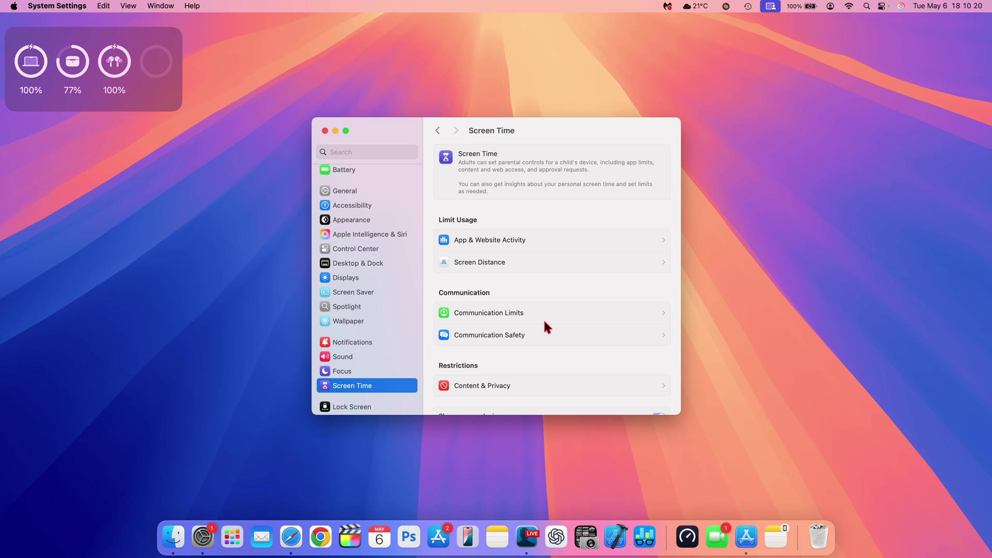
scroll(543, 318, up, 2)
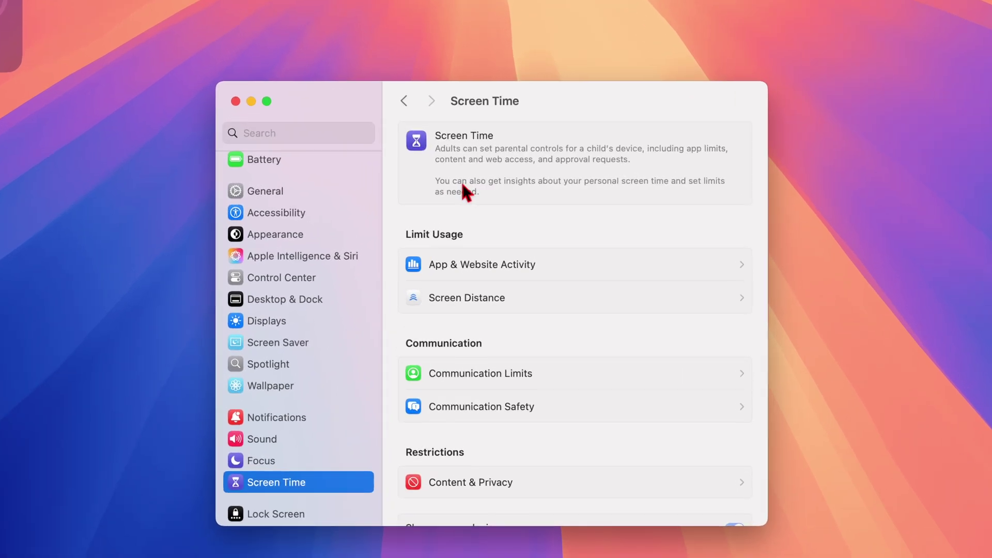
scroll(462, 185, down, 5)
scroll(462, 185, up, 6)
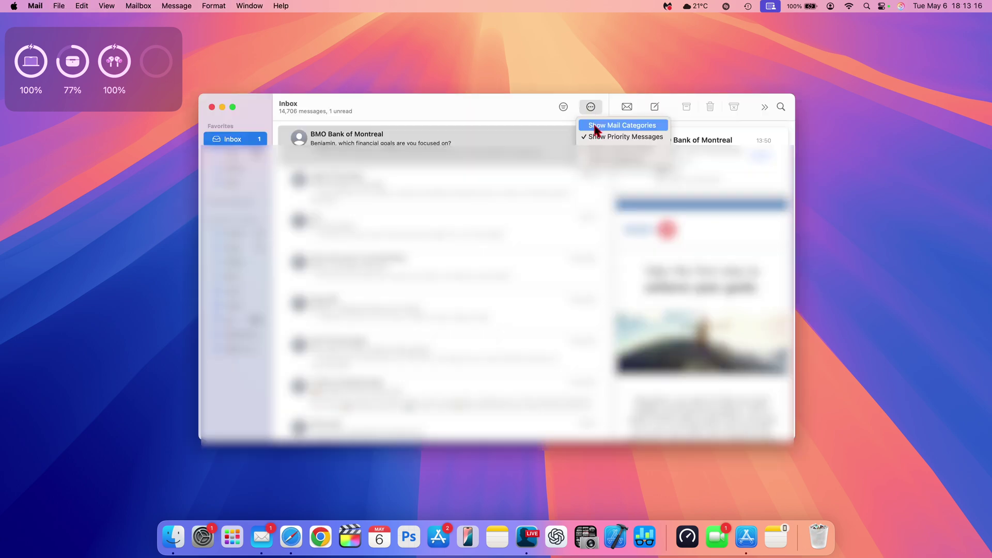
Step: Enable Show Mail Categories, view Primary, Transactions, Updates and Promotions, and return to All Mail
click(595, 125)
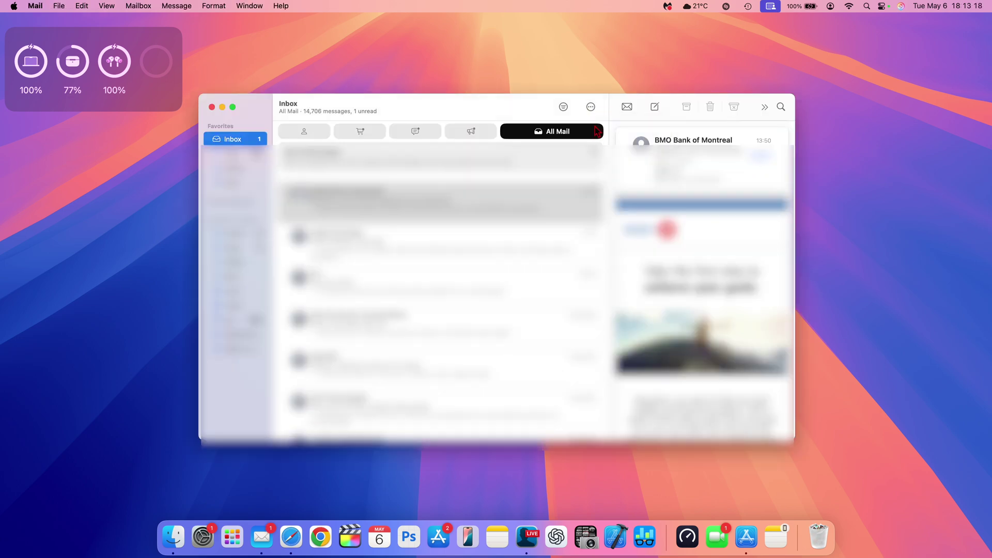
click(313, 131)
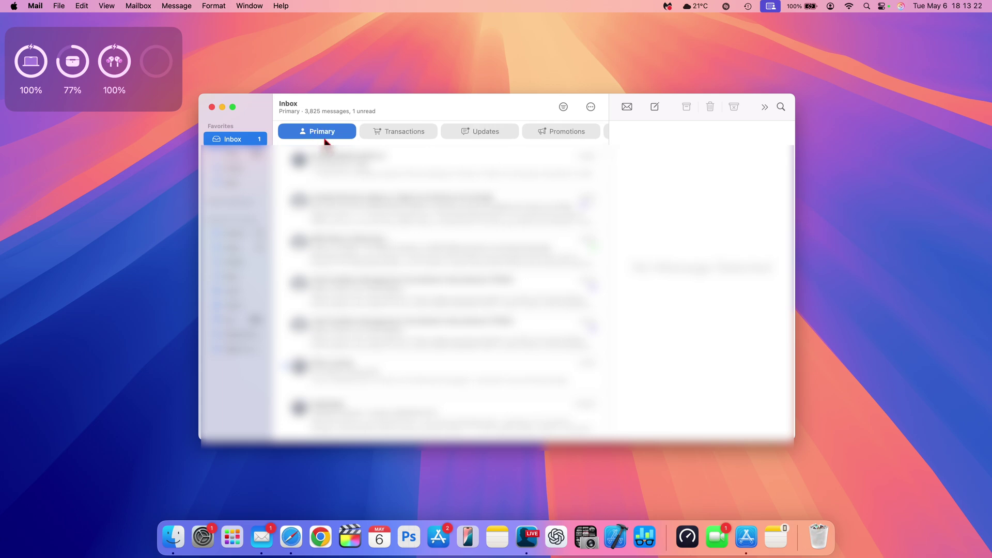
click(398, 133)
click(469, 135)
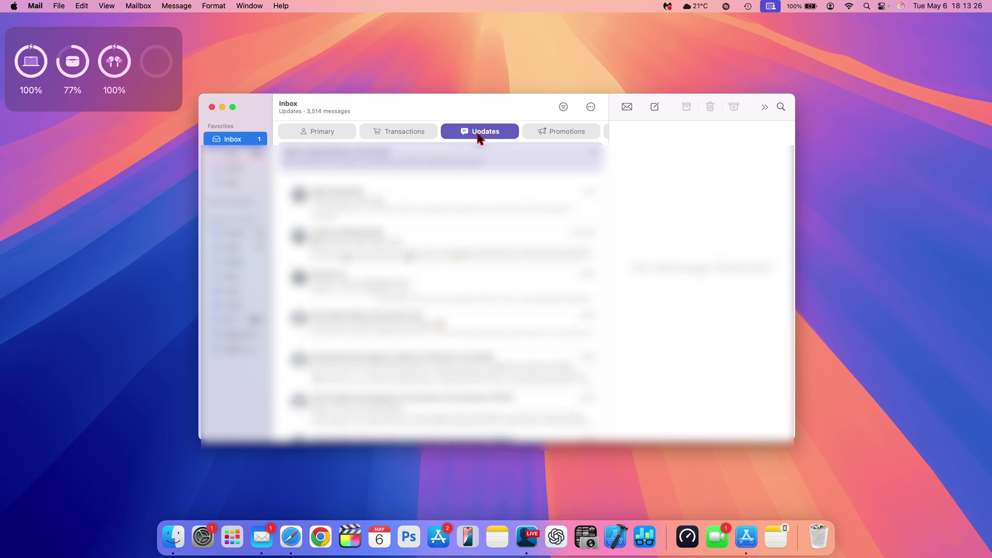
click(549, 136)
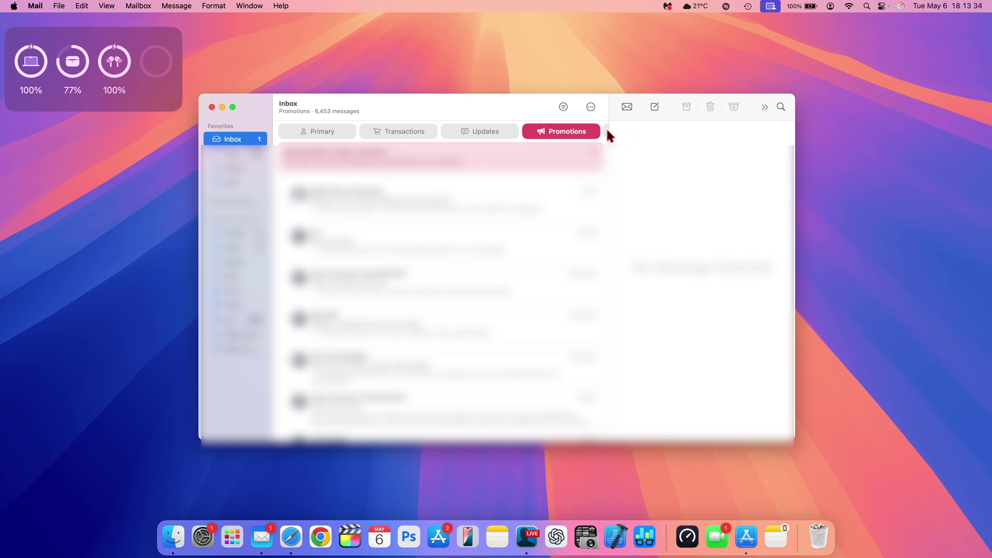
click(607, 133)
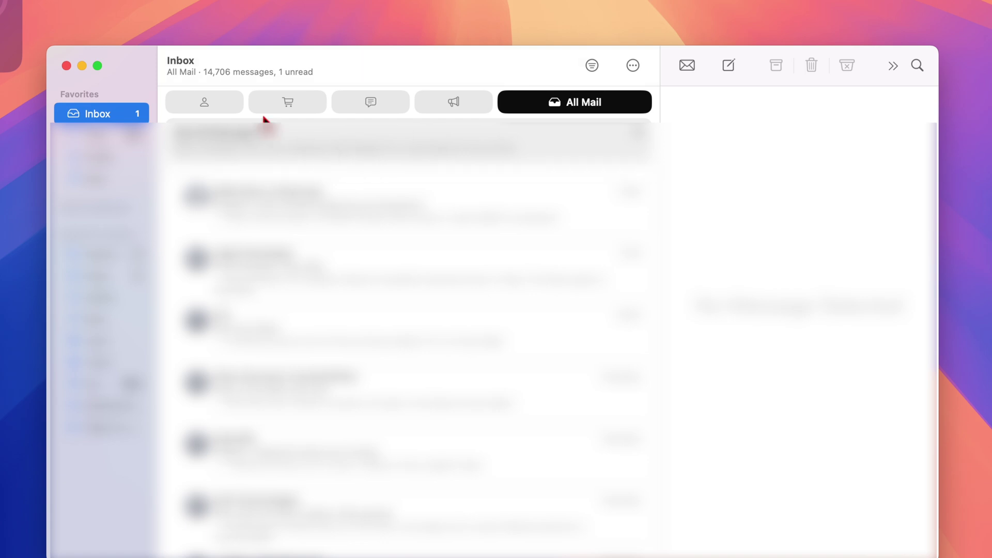
click(204, 102)
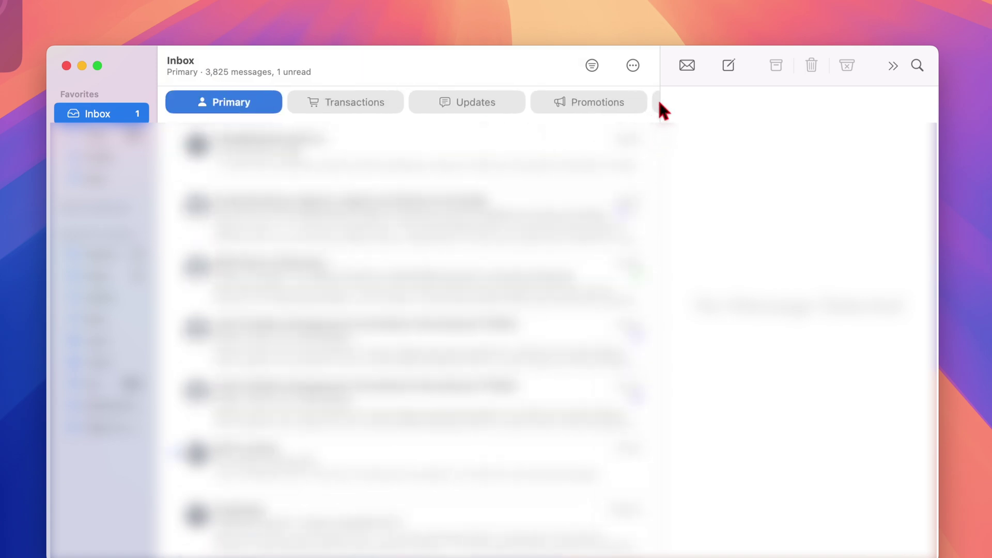
click(655, 103)
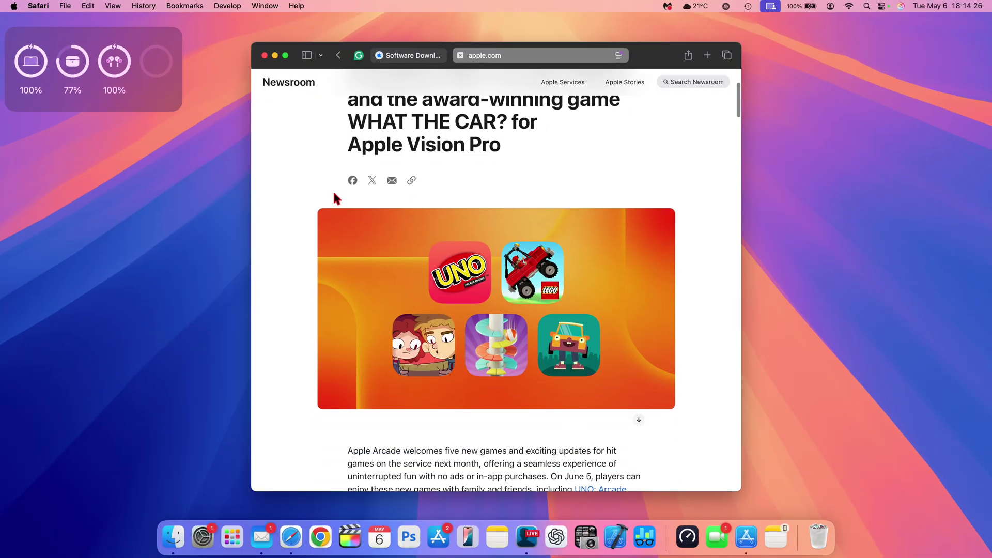
Step: Highlight the article's Apple TV and Vision Pro phrase, then the iPhone and iPad devices
scroll(334, 195, down, 2)
scroll(334, 195, up, 5)
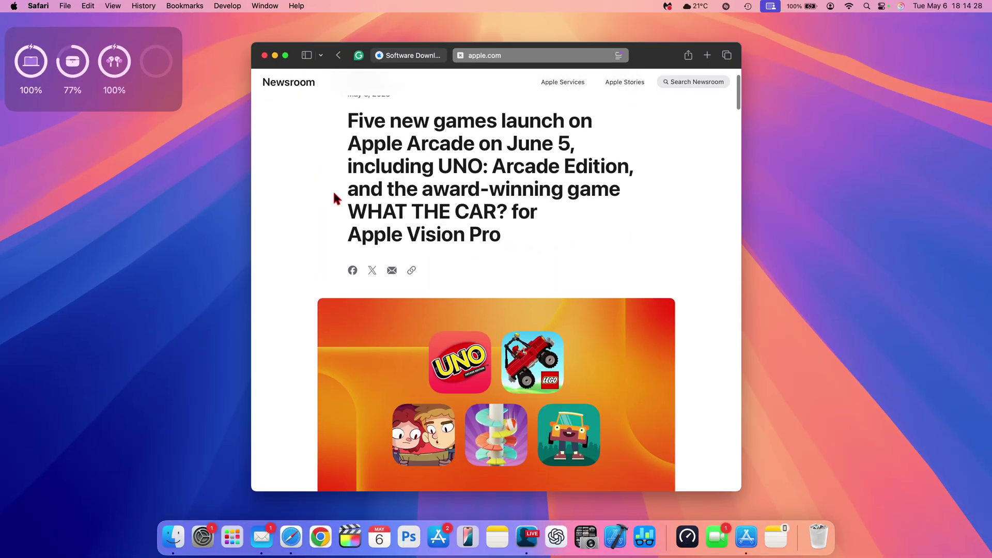
scroll(333, 195, down, 10)
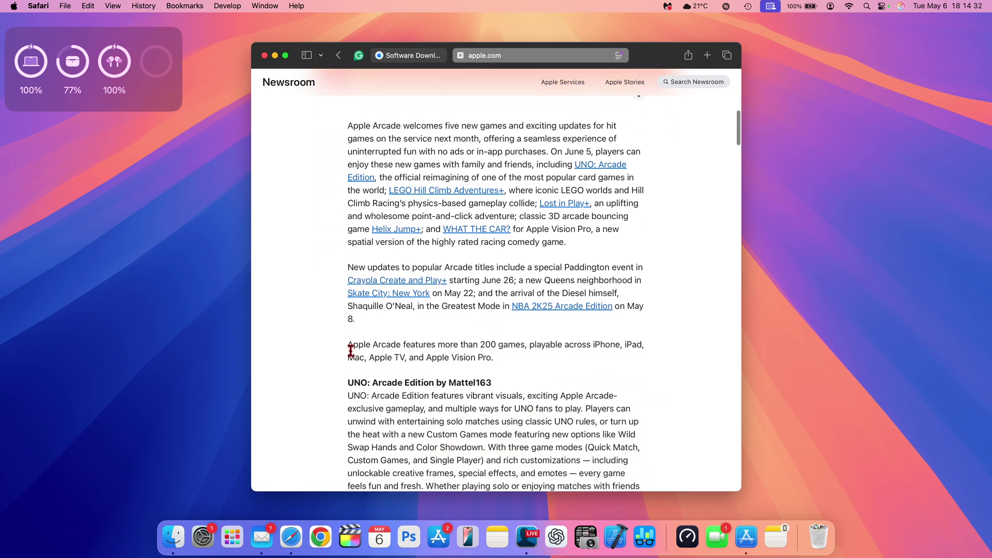
drag(370, 357, 507, 362)
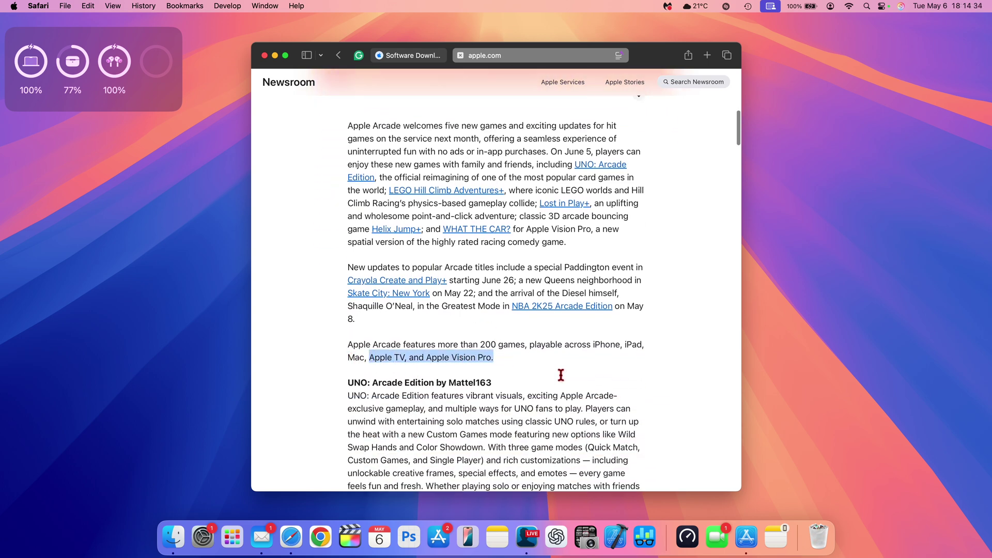
drag(594, 344, 648, 344)
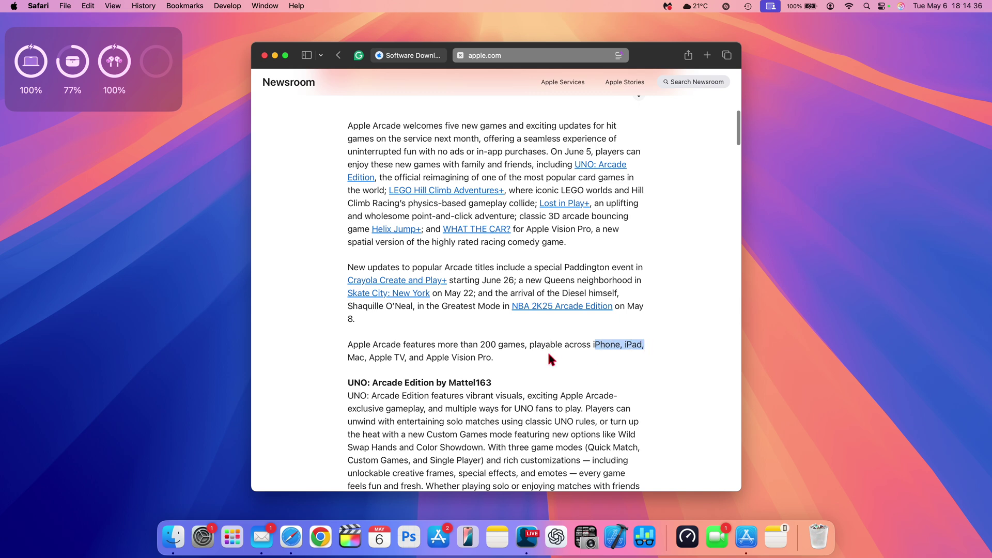
Step: Scroll further down the article and highlight the start of the LEGO heading
scroll(548, 356, up, 10)
scroll(548, 355, down, 2)
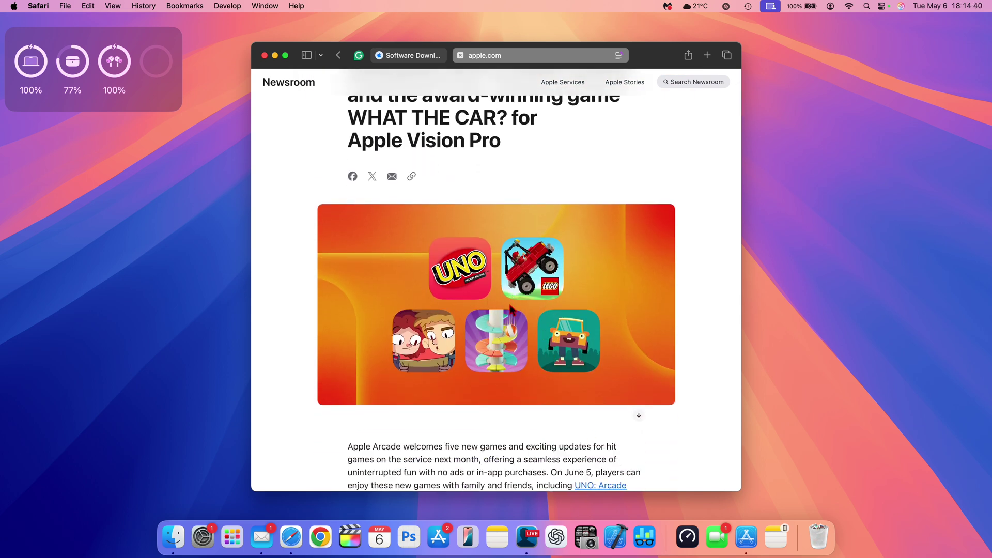
scroll(509, 309, down, 2)
scroll(510, 309, down, 10)
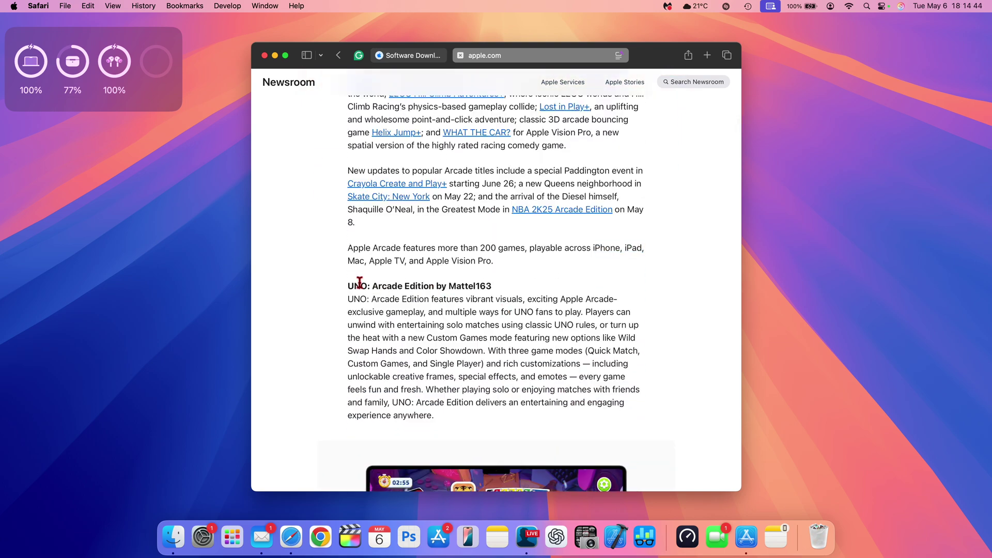
scroll(366, 283, down, 4)
scroll(360, 283, down, 8)
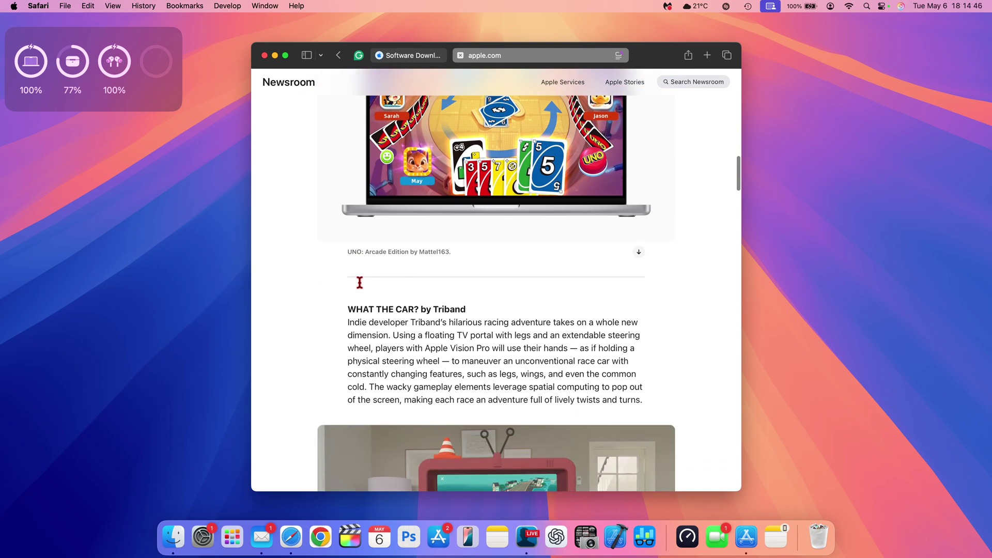
scroll(451, 326, down, 14)
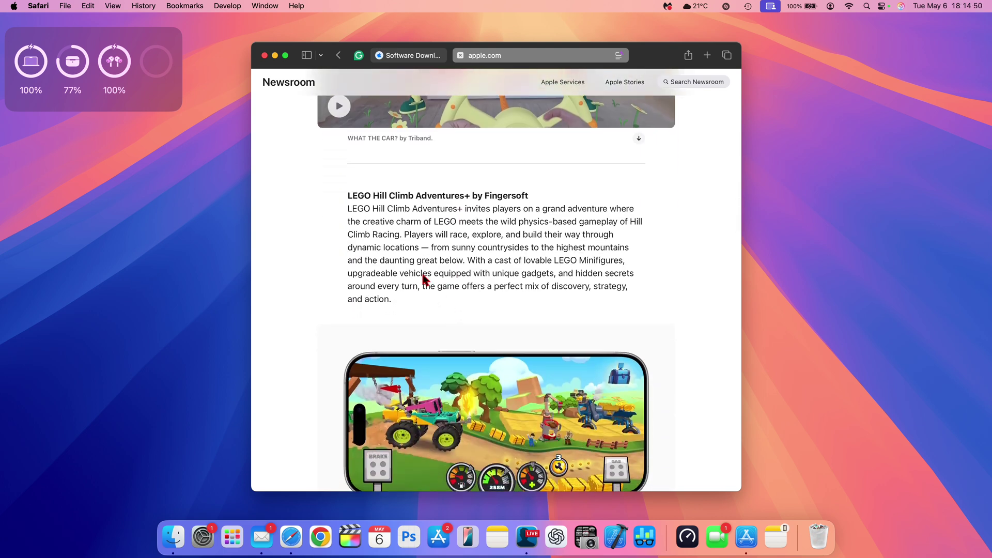
drag(348, 196, 387, 196)
Step: Scroll through the rest of the article and back up toward the headline
scroll(398, 208, up, 7)
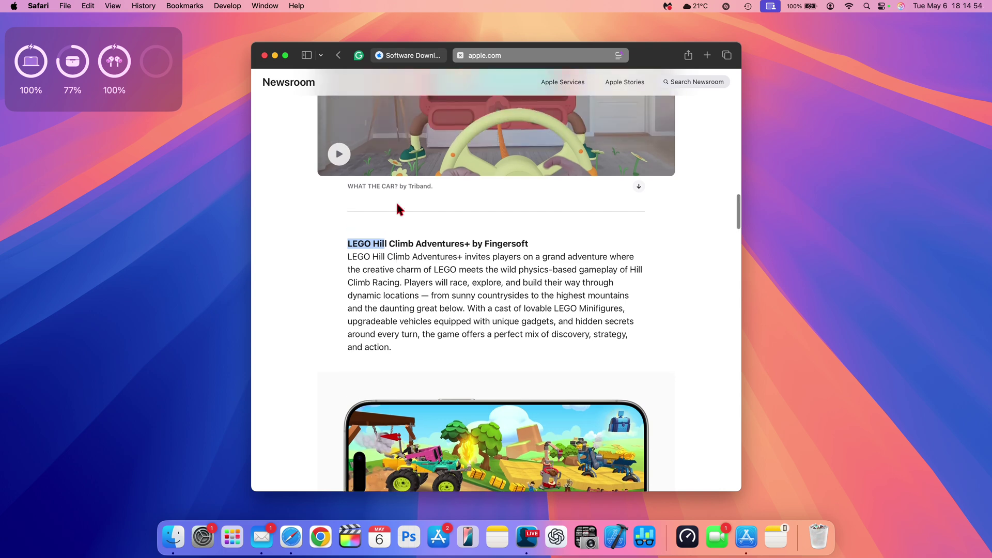
scroll(419, 454, down, 15)
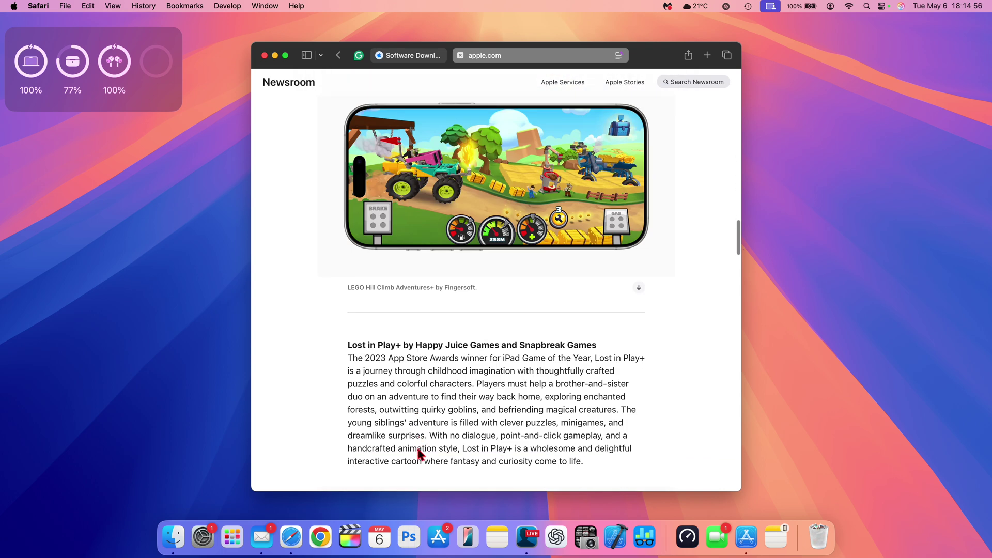
scroll(454, 348, up, 4)
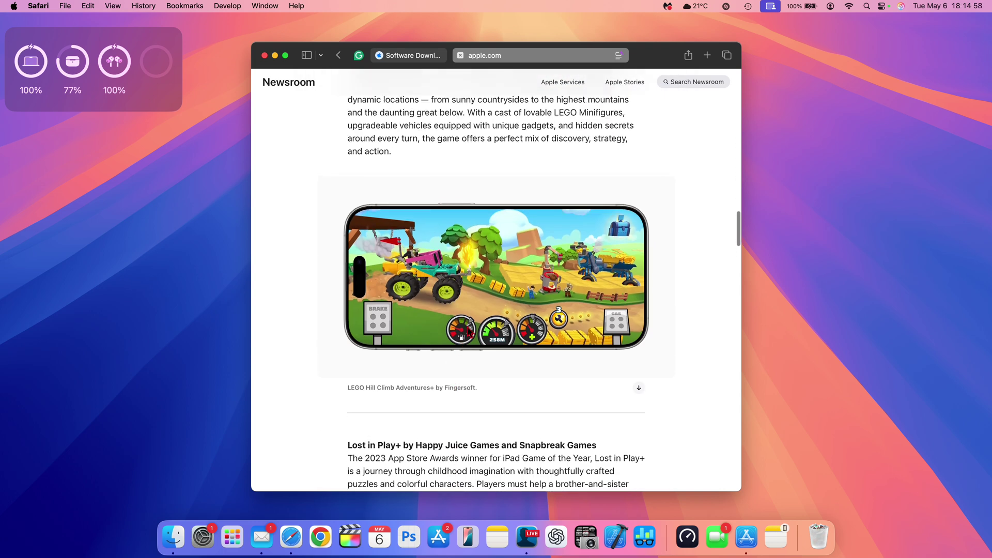
scroll(467, 324, down, 15)
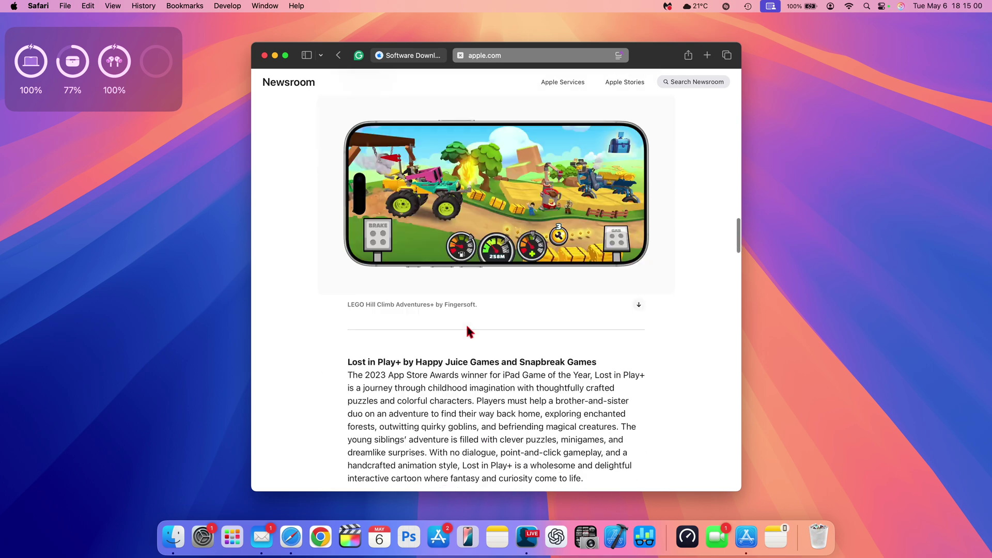
scroll(468, 327, down, 8)
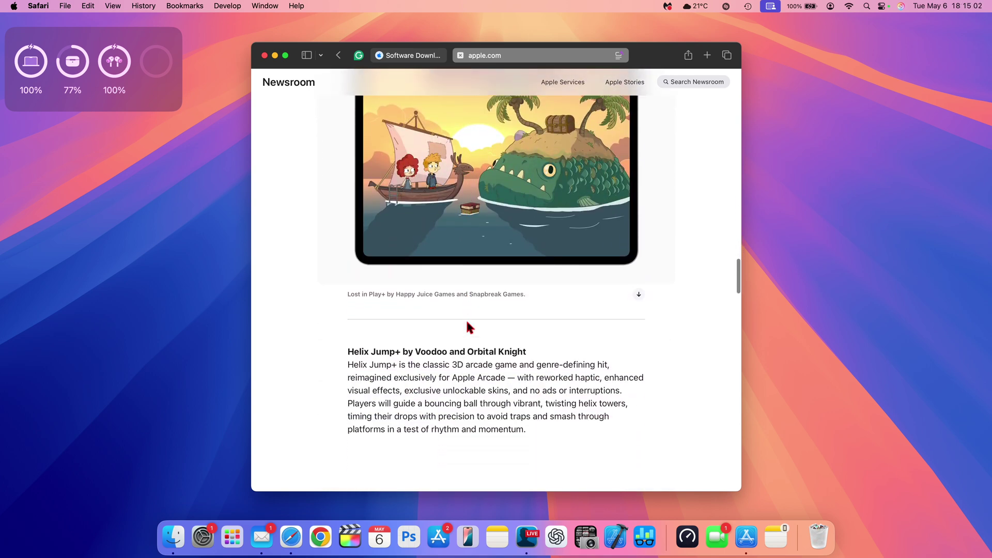
scroll(512, 382, down, 20)
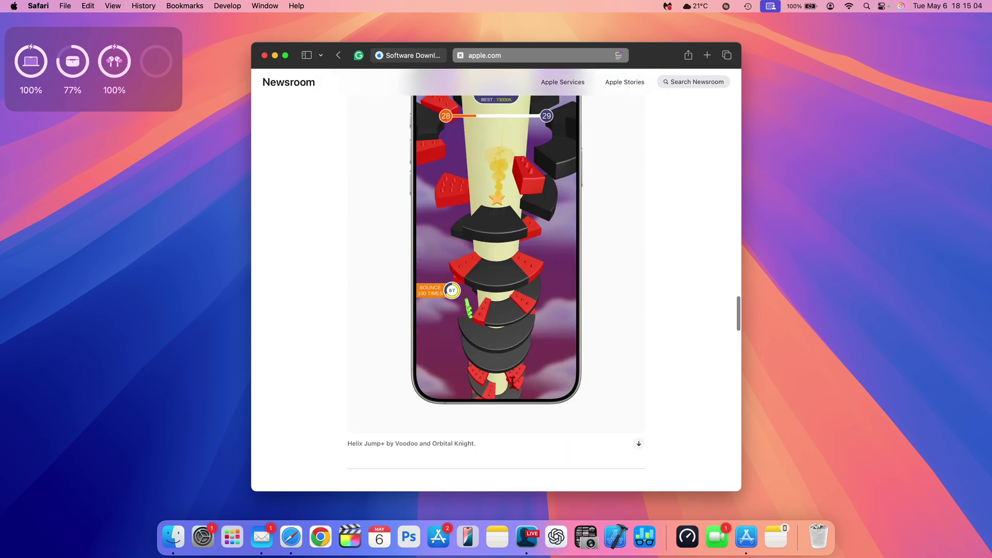
scroll(512, 382, down, 4)
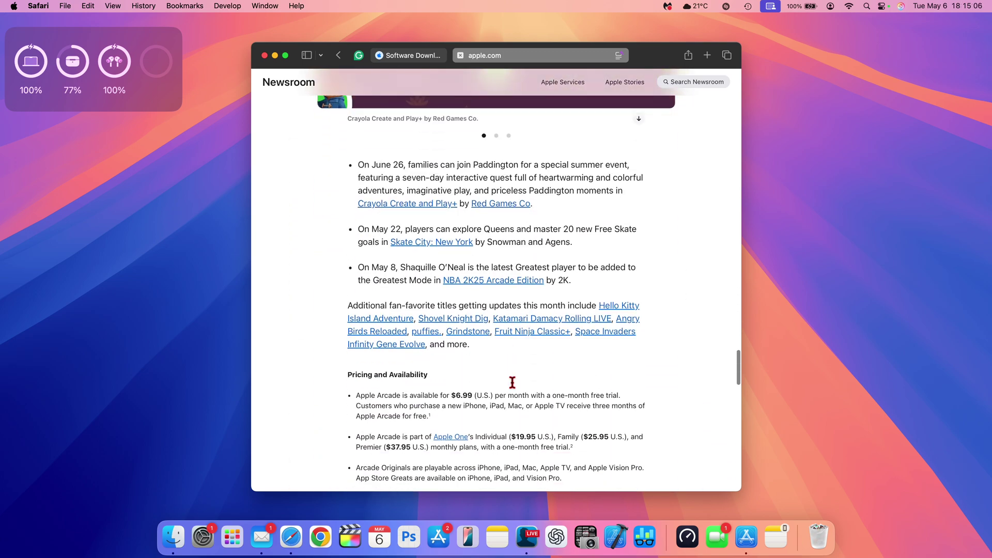
scroll(512, 382, up, 20)
scroll(512, 382, up, 6)
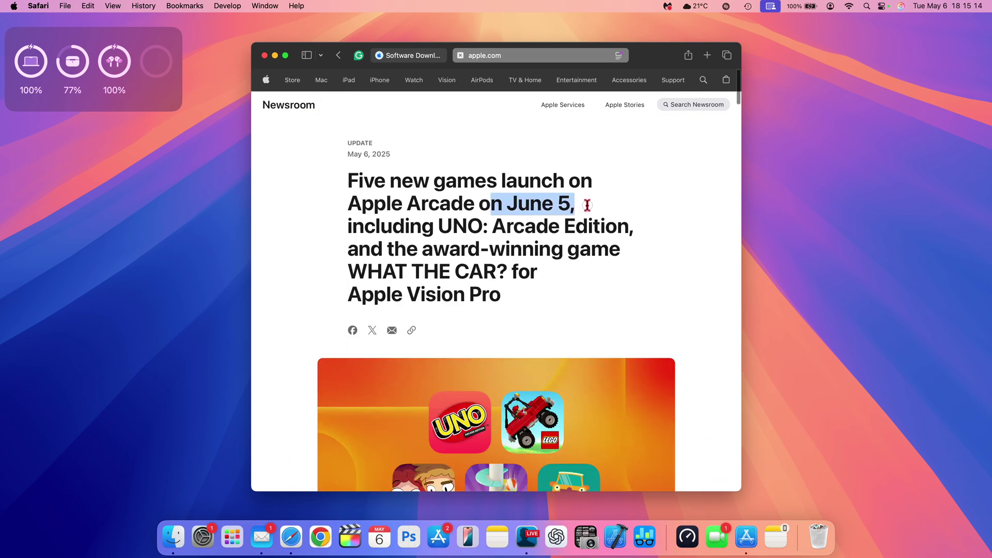
Step: Browse Launchpad's second page, search 'bro' then clear it, and close Launchpad
key(F4)
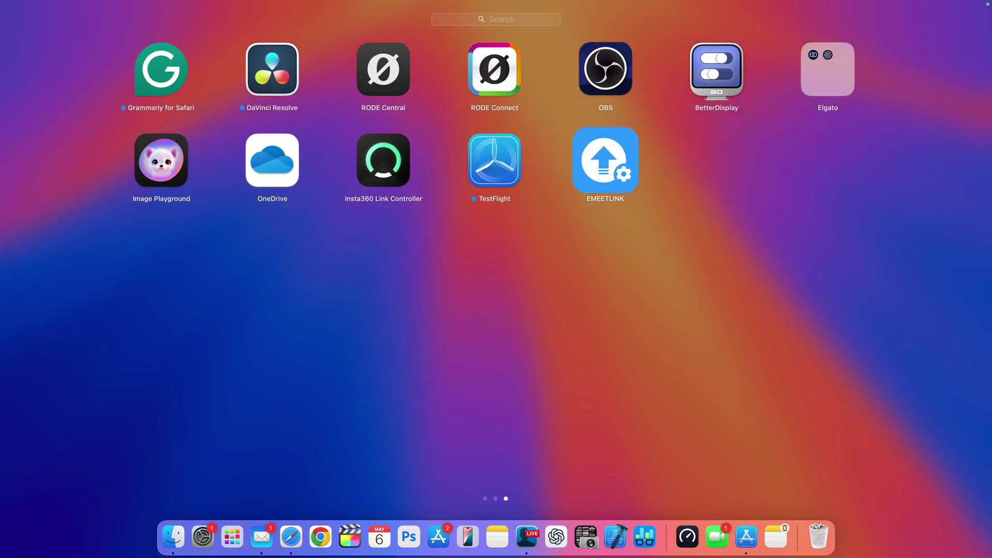
scroll(496, 279, left, 3)
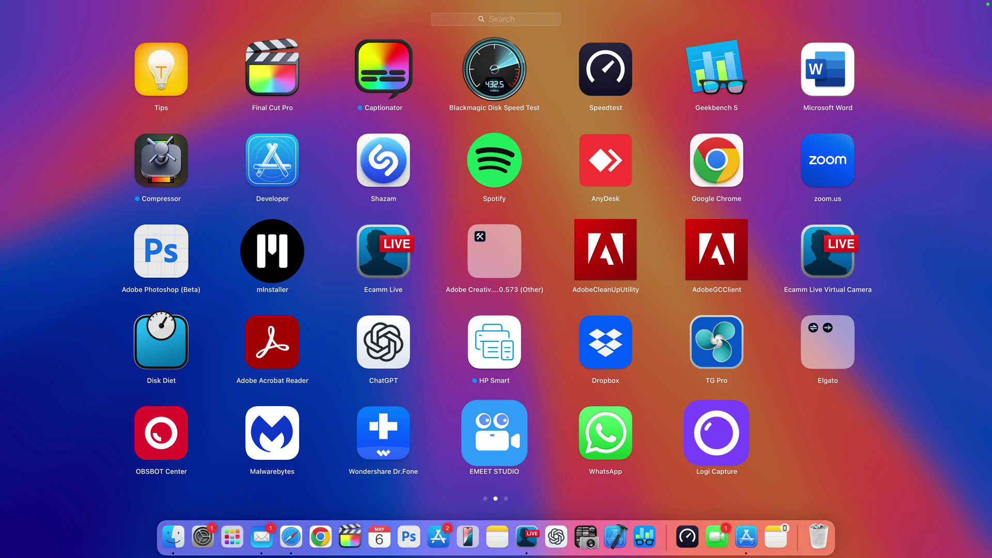
text(bro)
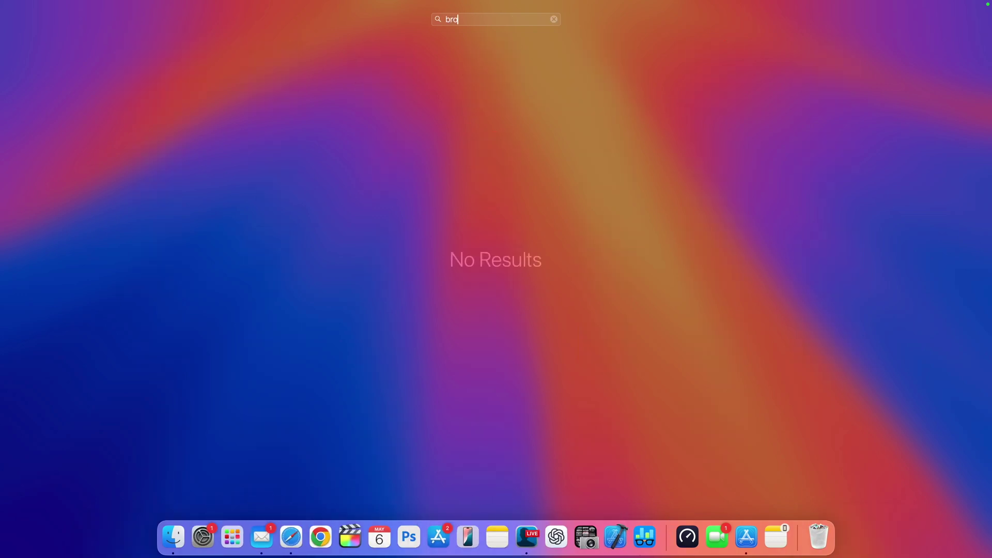
key(BackSpace)
key(BackSpace)
key(BackSpace)
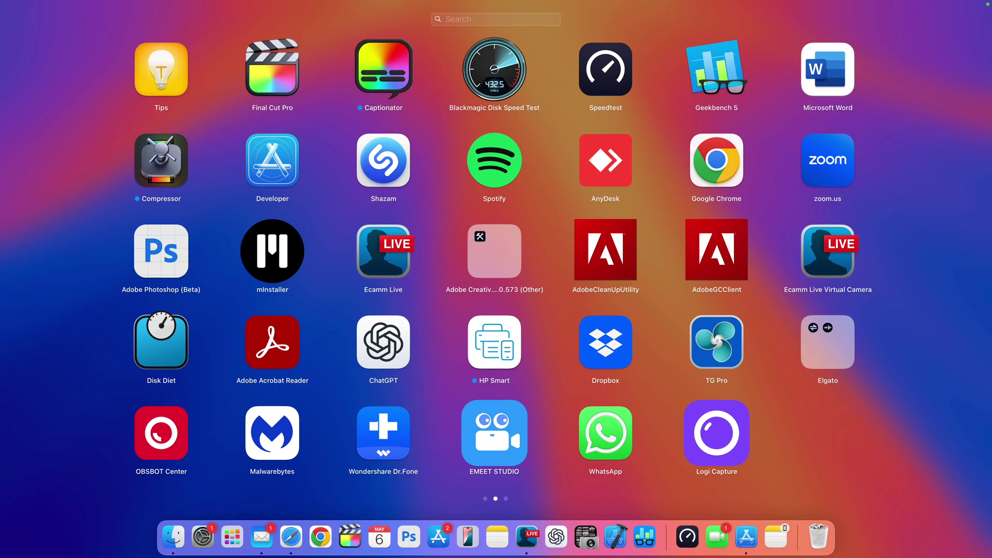
key(Escape)
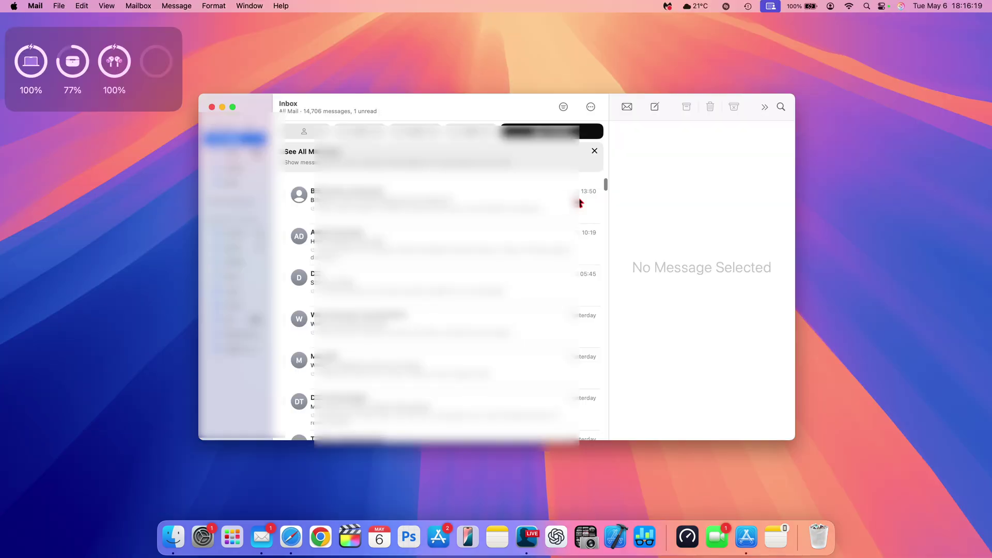
Step: Turn off Show Mail Categories in the inbox view options
click(590, 110)
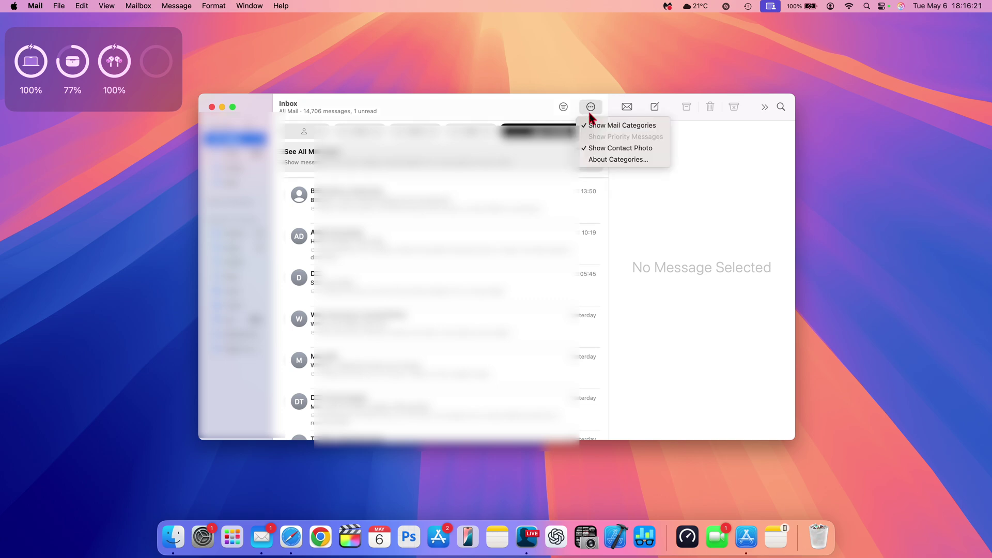
click(593, 105)
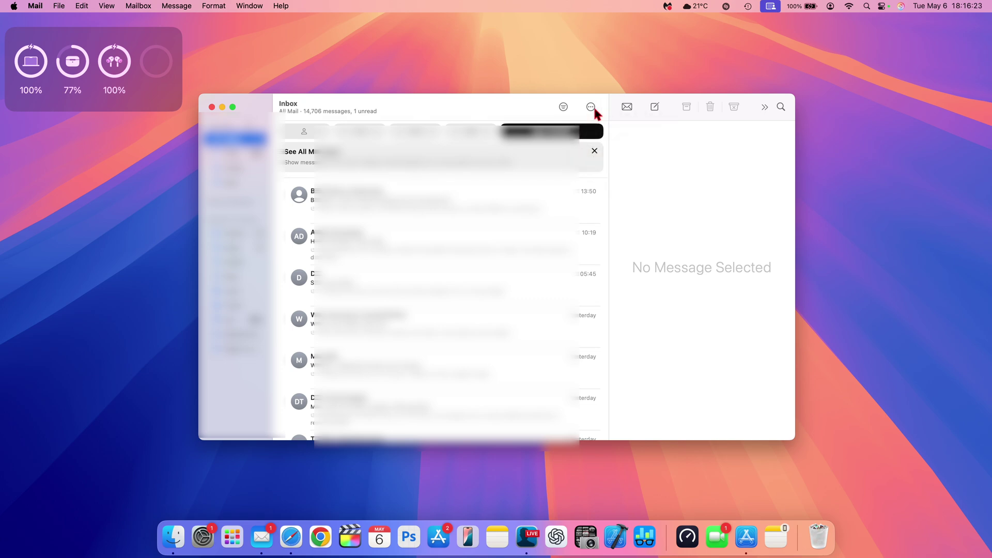
click(593, 106)
click(597, 125)
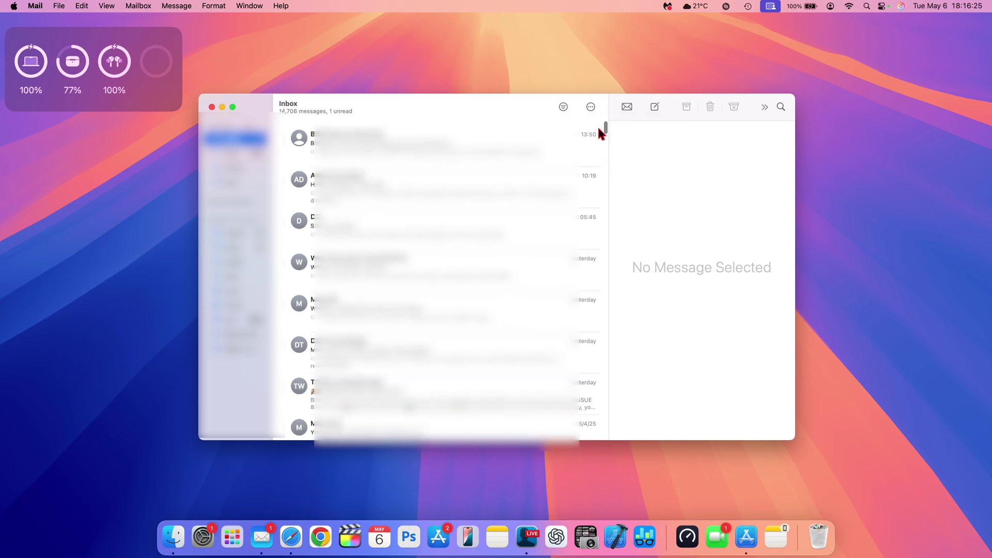
Step: Toggle Show Contact Photo off and back on, then review and dismiss the view options
click(591, 106)
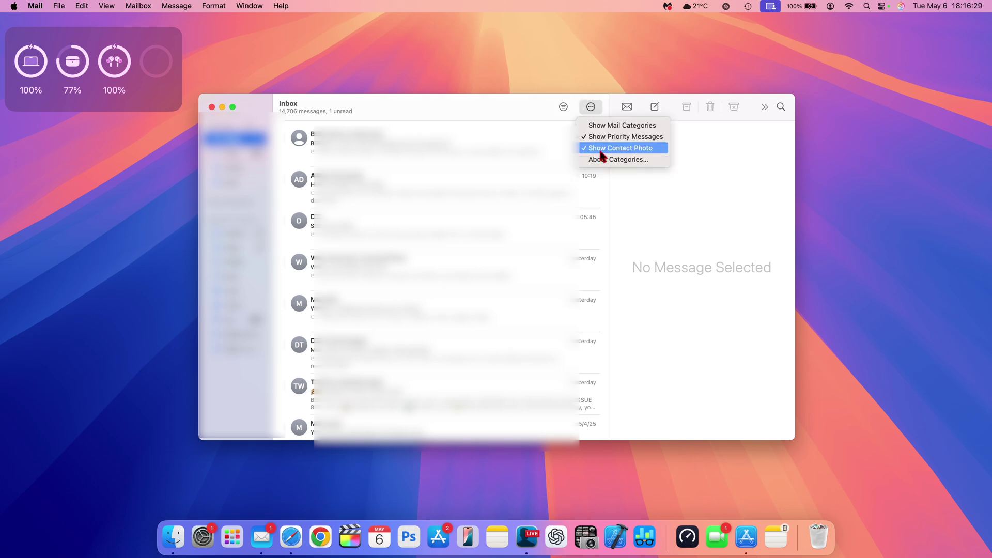
click(601, 149)
click(590, 107)
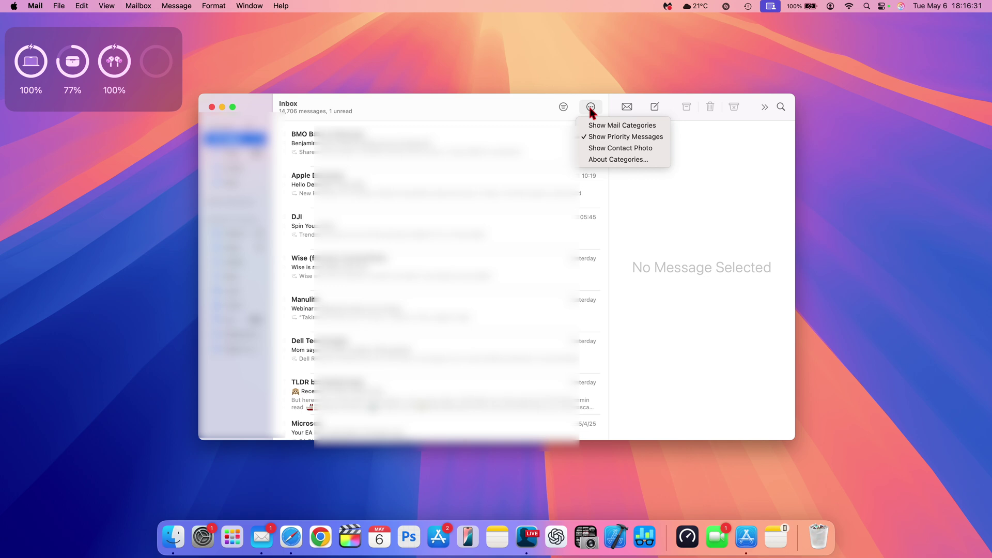
click(607, 147)
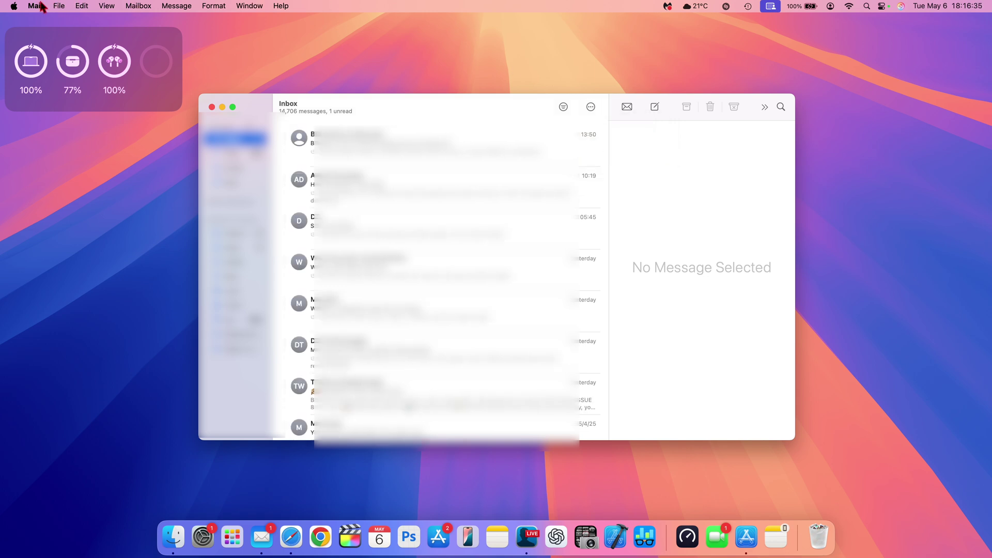
click(591, 108)
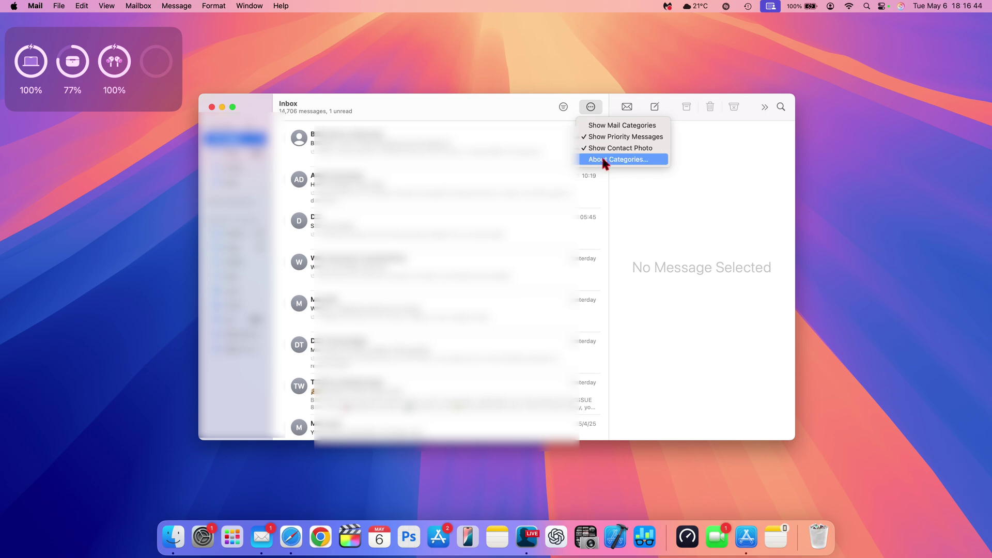
click(445, 96)
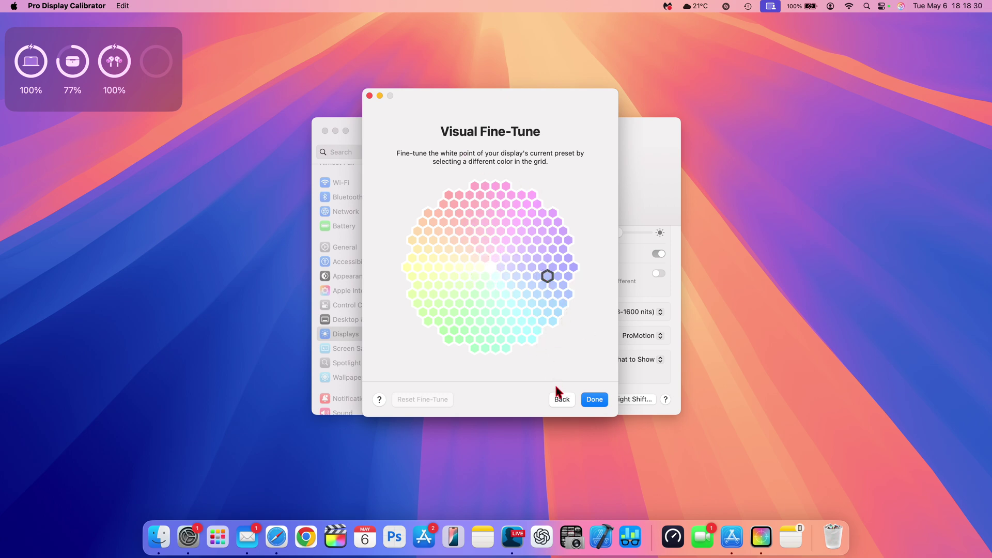
Step: Leave Visual Fine-Tune without applying it, returning to the calibration method choices
click(563, 400)
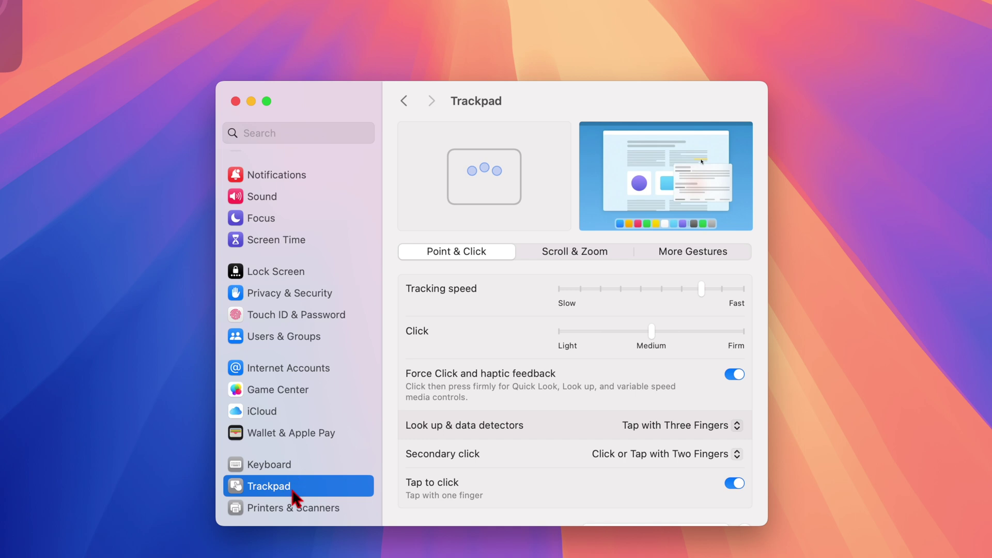
Step: Switch briefly to Keyboard, return to Trackpad's Point & Click settings, and scroll the sidebar toward Wallpaper
click(288, 471)
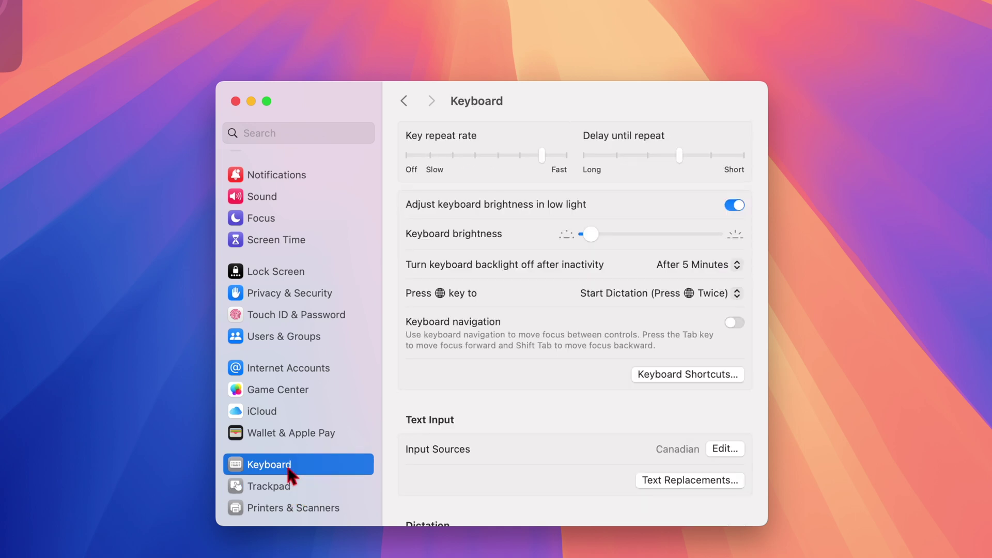
click(286, 485)
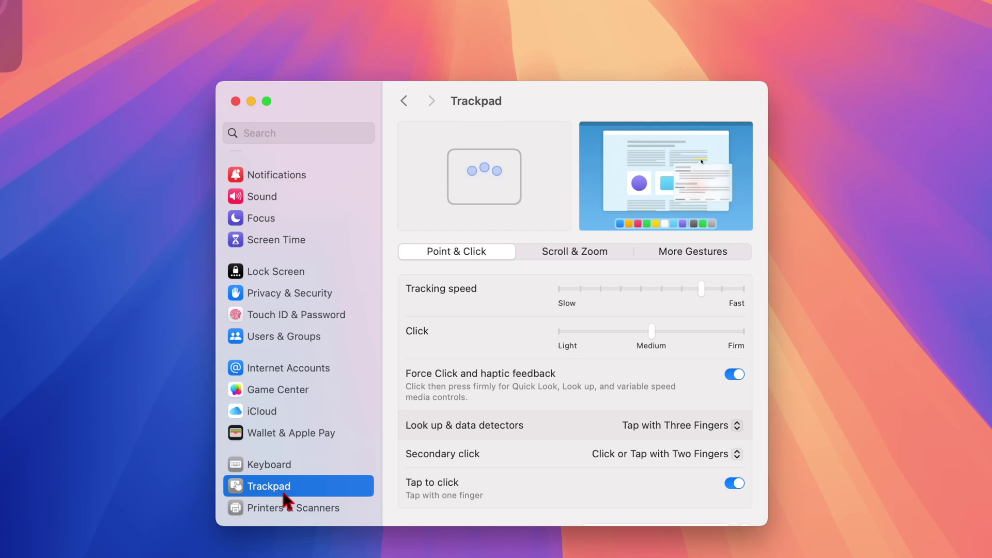
scroll(545, 429, down, 2)
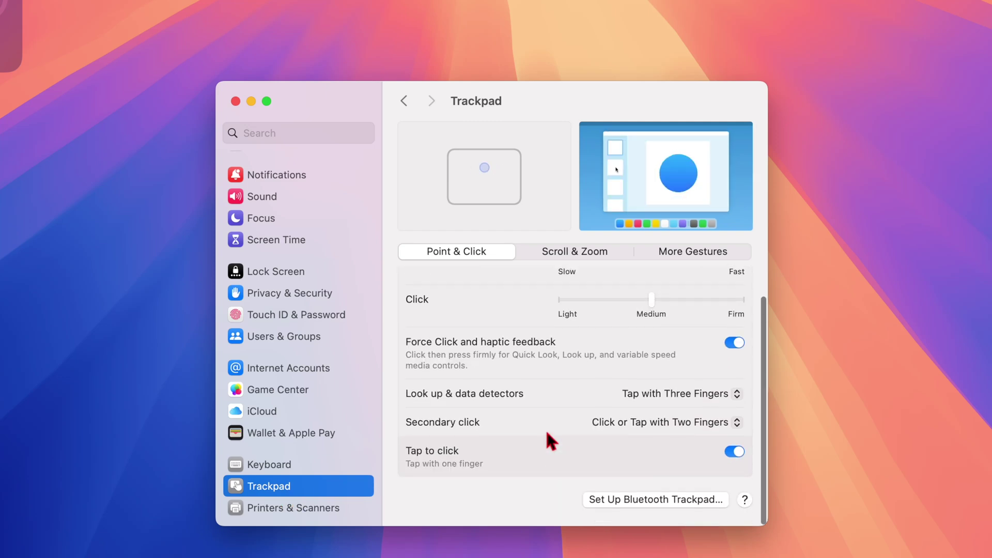
scroll(547, 433, up, 2)
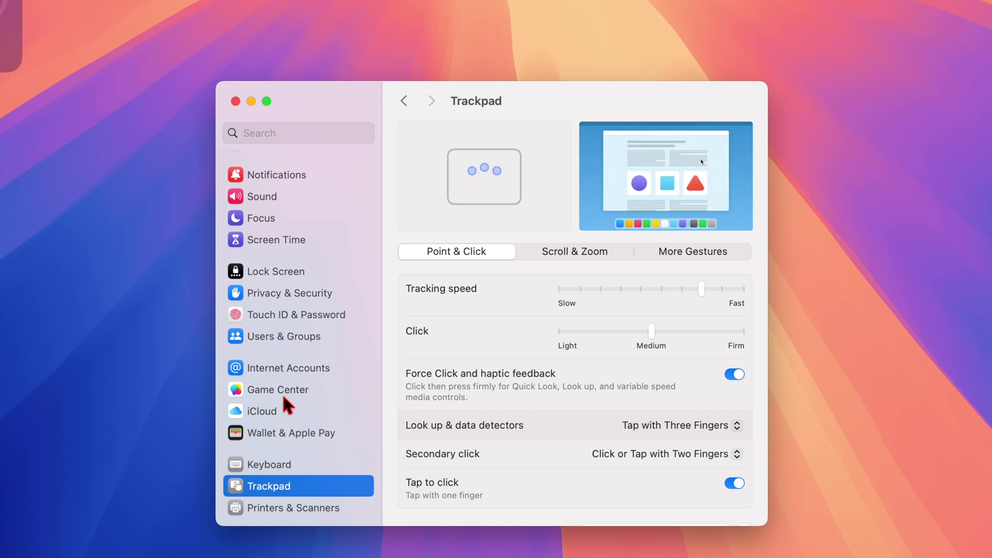
scroll(282, 392, up, 2)
scroll(283, 394, up, 6)
Step: Preview solid wallpapers: Black, Blue Violet, teal, Dusty Rose, Electric Blue and Gold 2
click(293, 334)
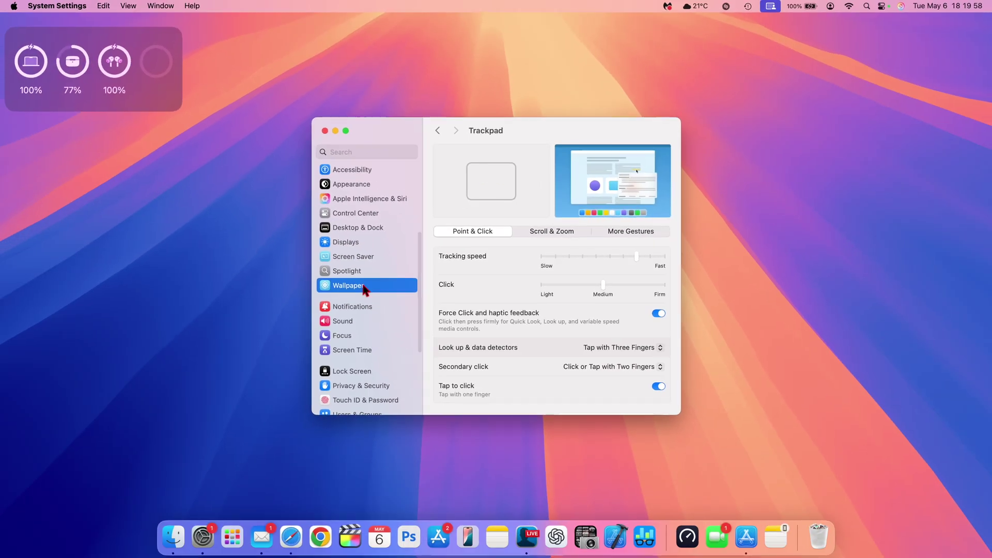
scroll(527, 377, down, 10)
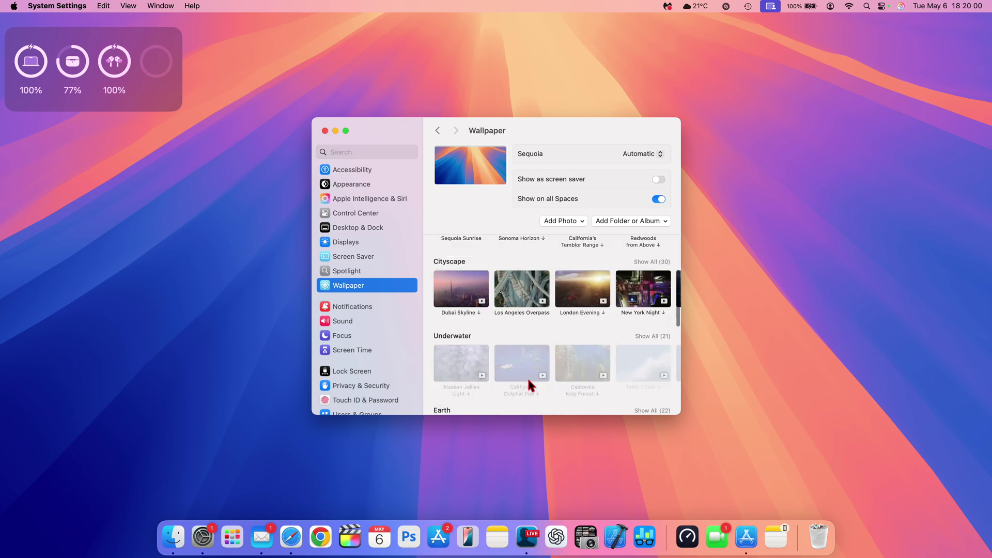
scroll(527, 377, down, 10)
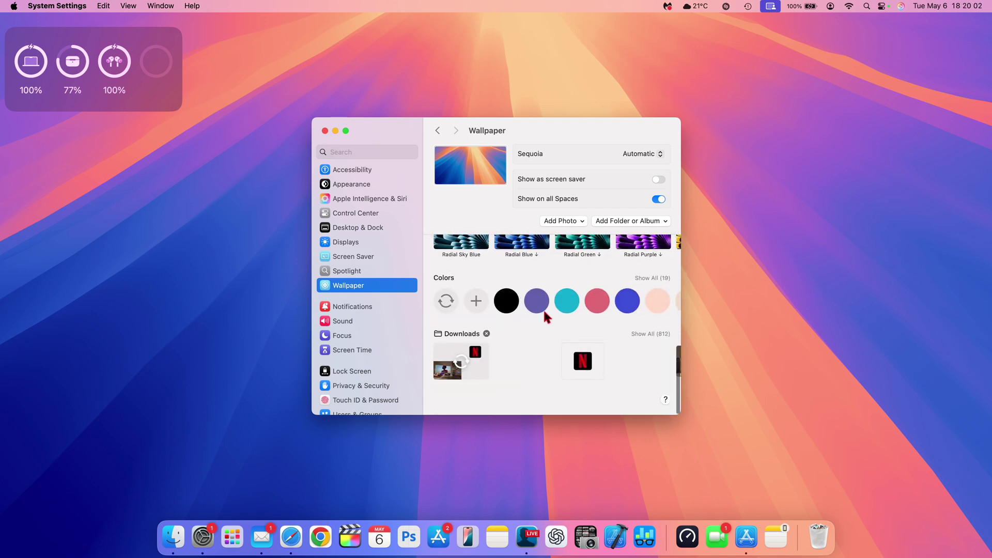
click(499, 298)
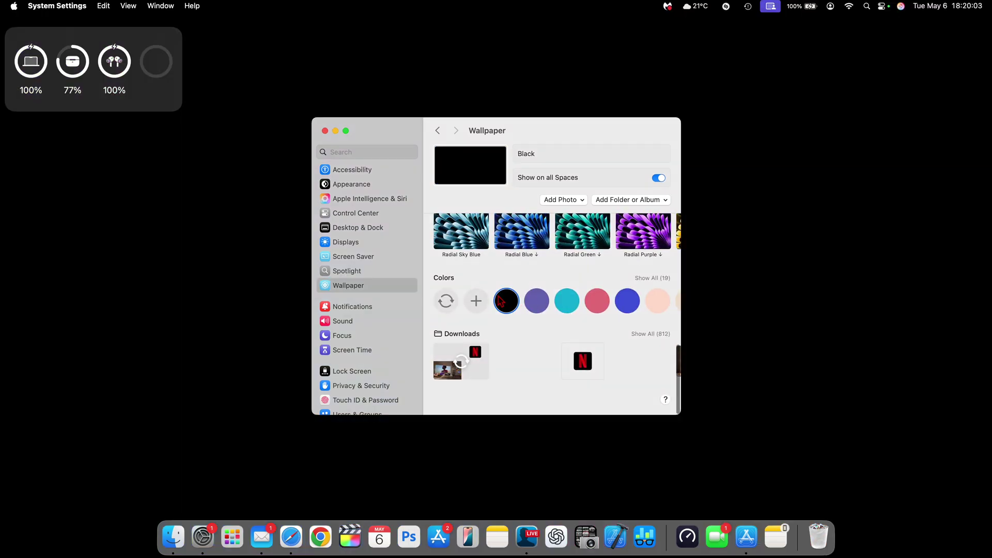
click(528, 305)
click(573, 309)
click(594, 310)
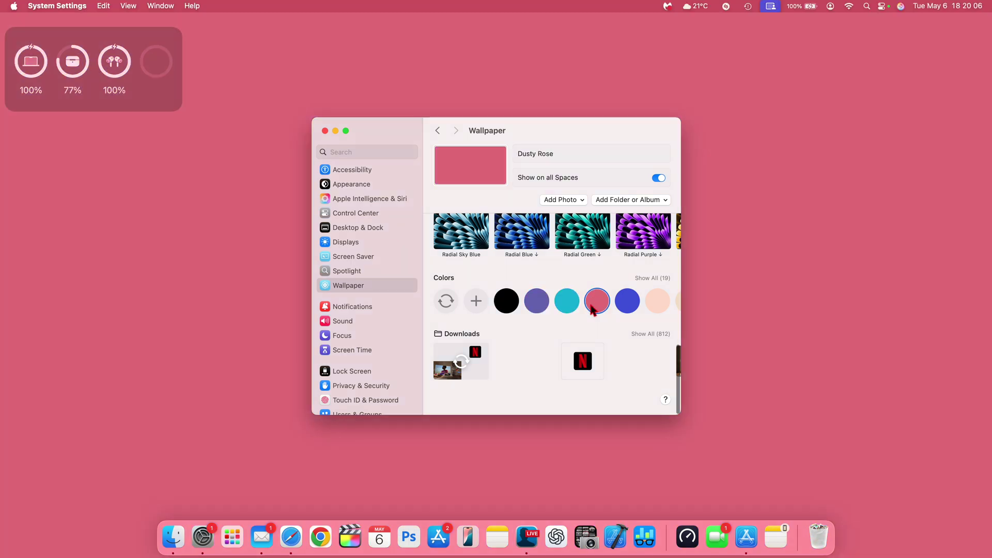
click(628, 304)
click(657, 301)
Step: Try custom wheel colours (pink, purple, lavender, mint green), then choose Radial Sky Blue
scroll(677, 303, up, 5)
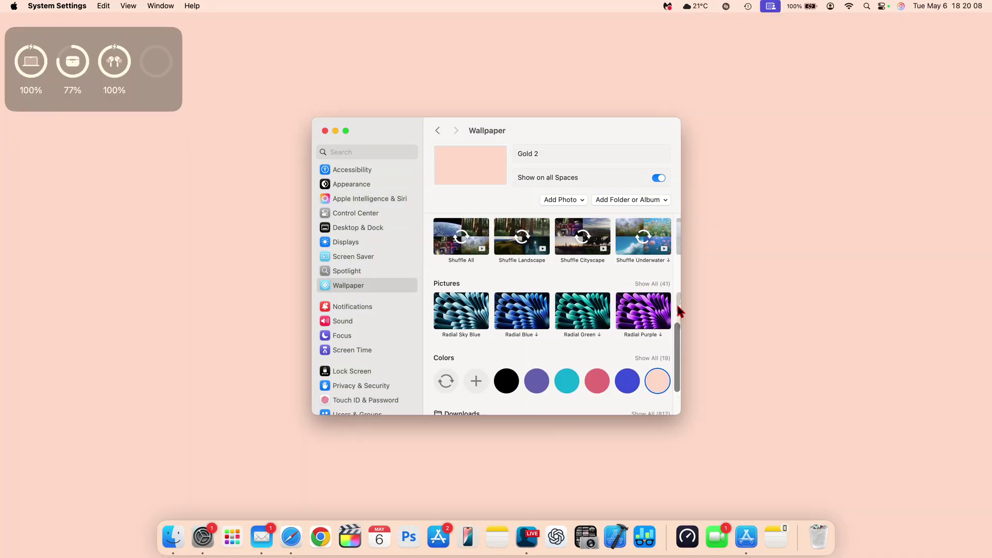
scroll(643, 323, down, 5)
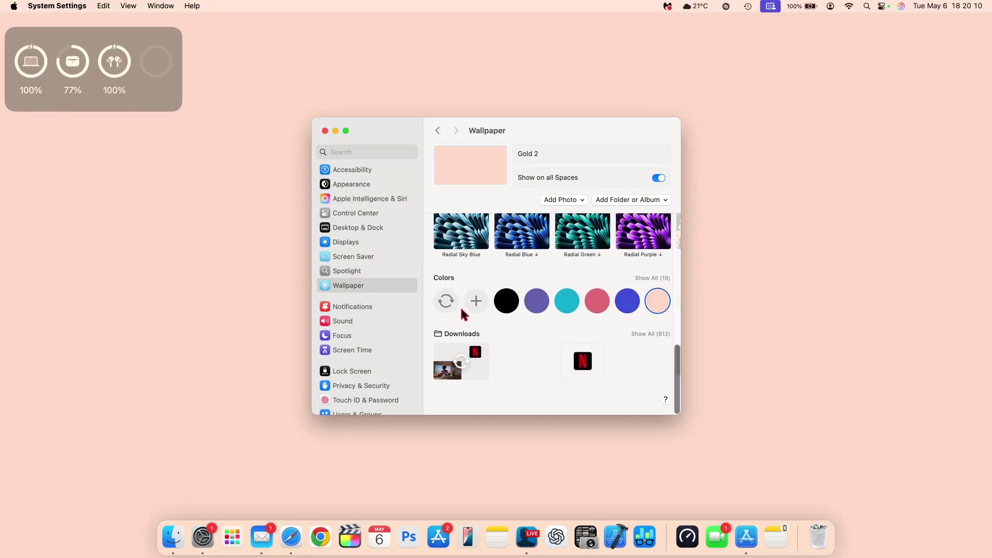
click(475, 301)
click(149, 262)
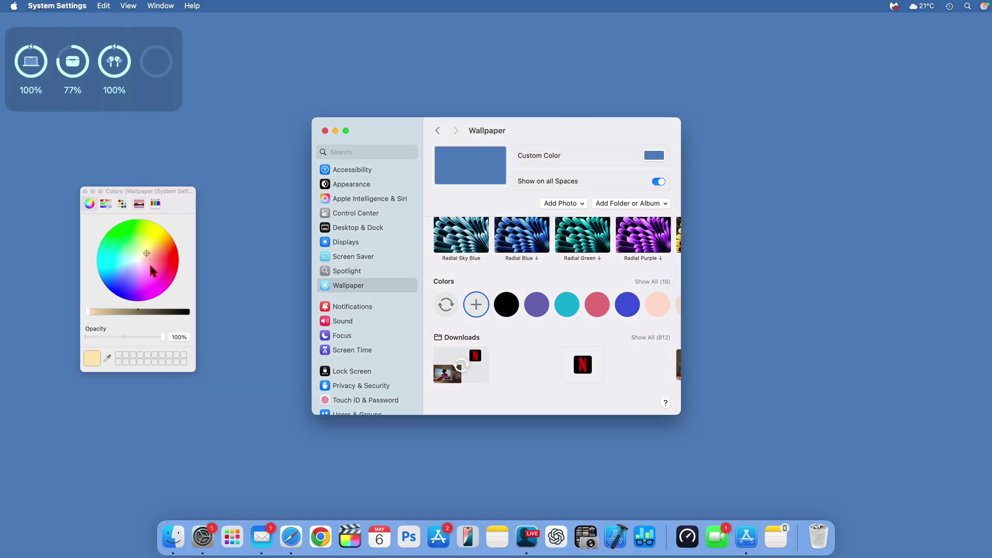
click(139, 286)
click(131, 274)
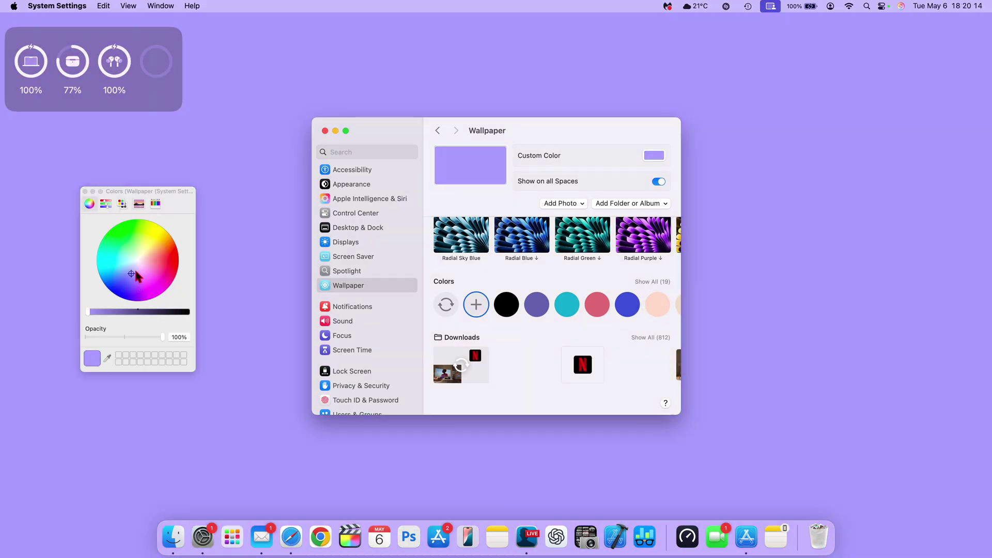
click(132, 255)
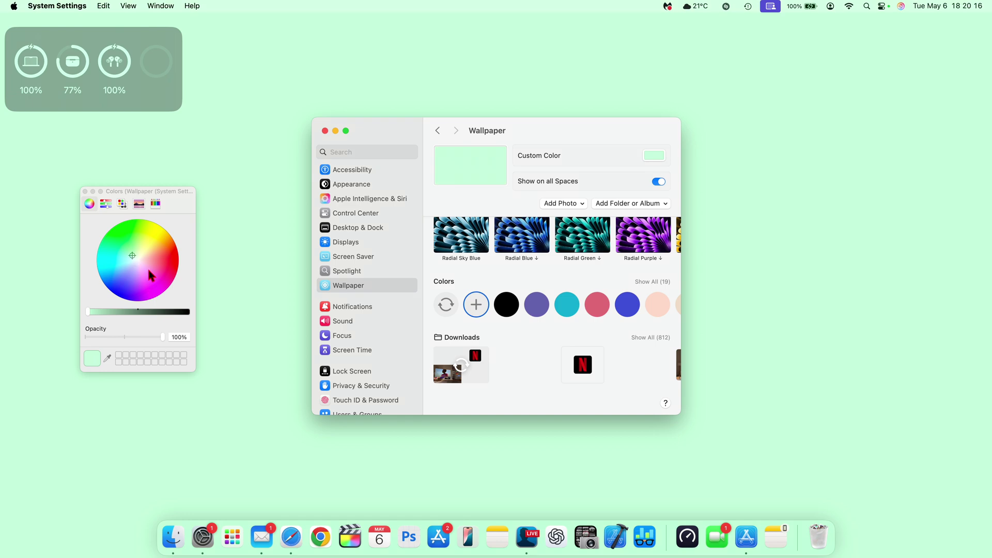
click(149, 267)
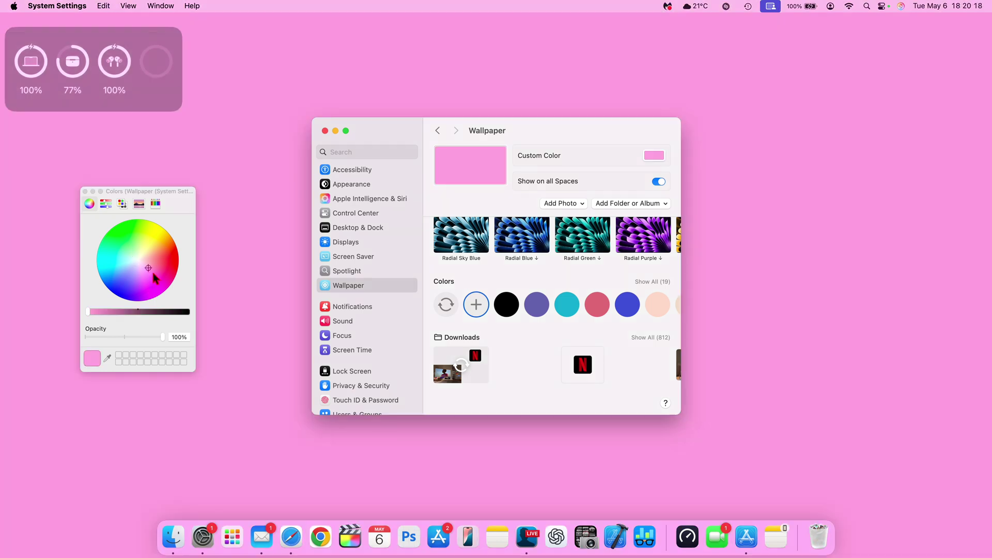
click(468, 239)
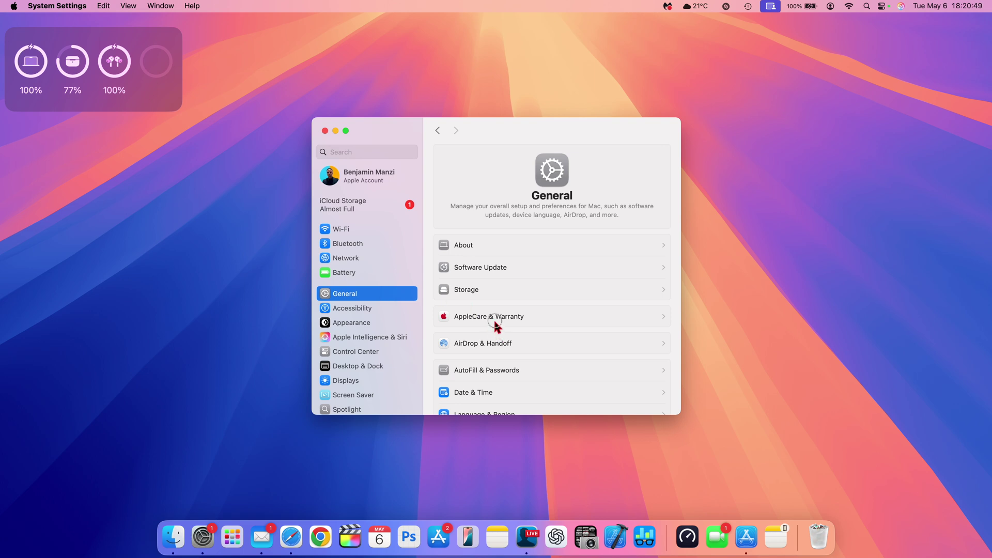
Step: Open the AppleCare & Warranty page and look over the listed devices
click(494, 320)
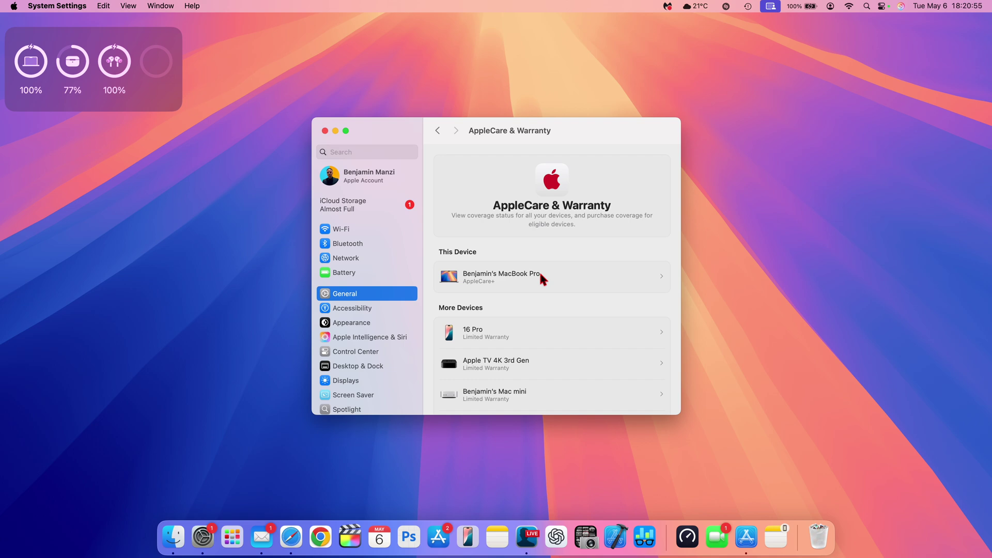
scroll(540, 276, down, 5)
scroll(541, 276, up, 5)
scroll(538, 282, down, 1)
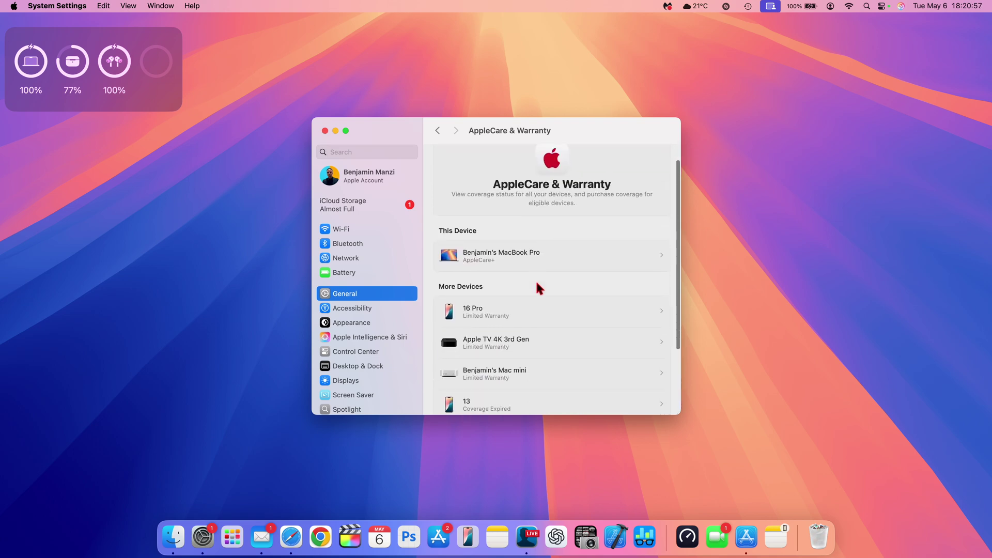
scroll(539, 287, down, 4)
scroll(537, 288, up, 5)
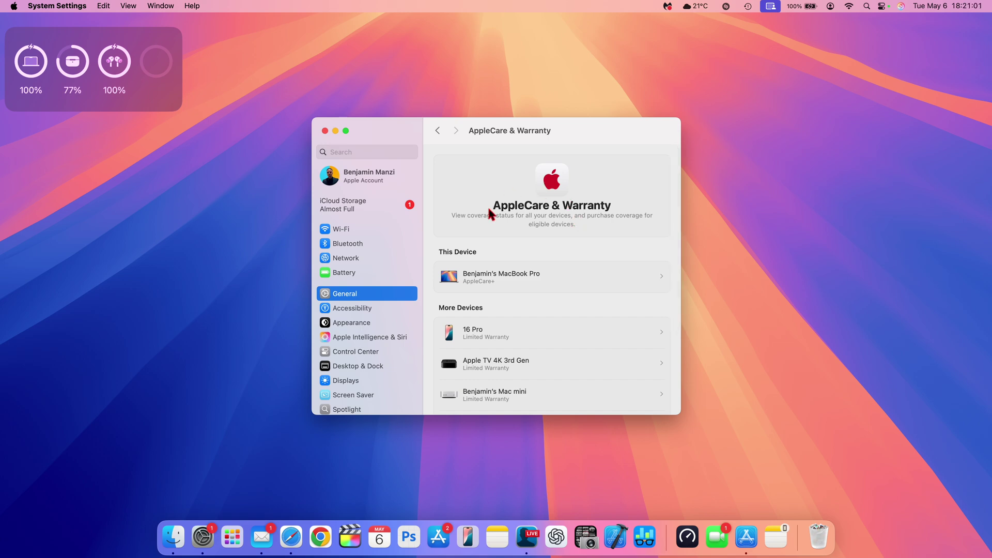
click(651, 220)
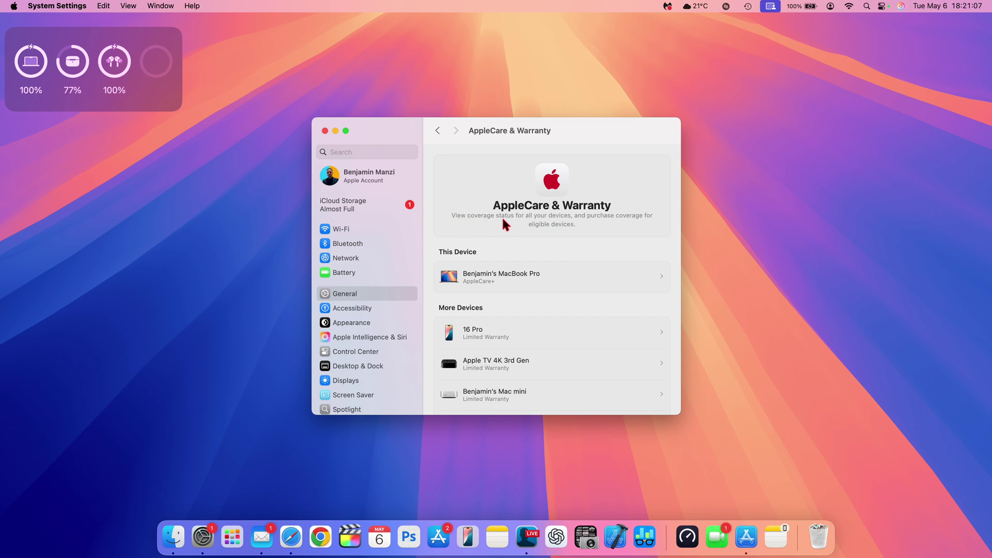
Step: Review the MacBook Pro's AppleCare+ coverage, then the 16 Pro's warranty details
click(527, 282)
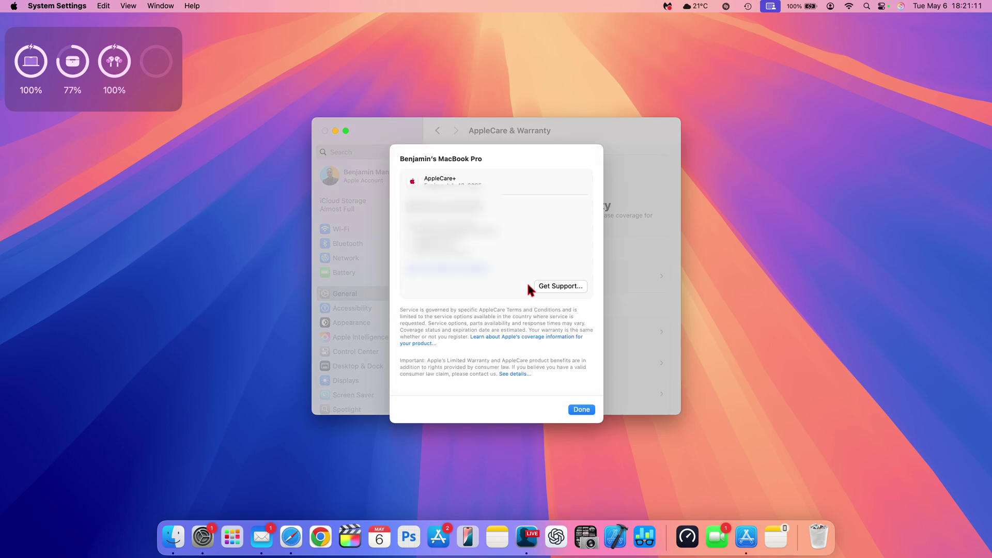
click(581, 409)
scroll(551, 327, down, 1)
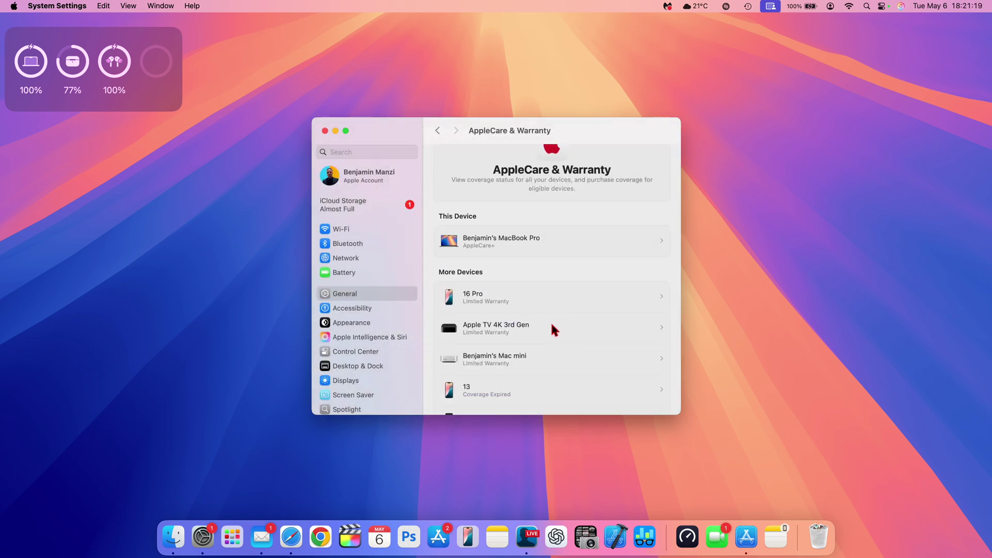
click(542, 311)
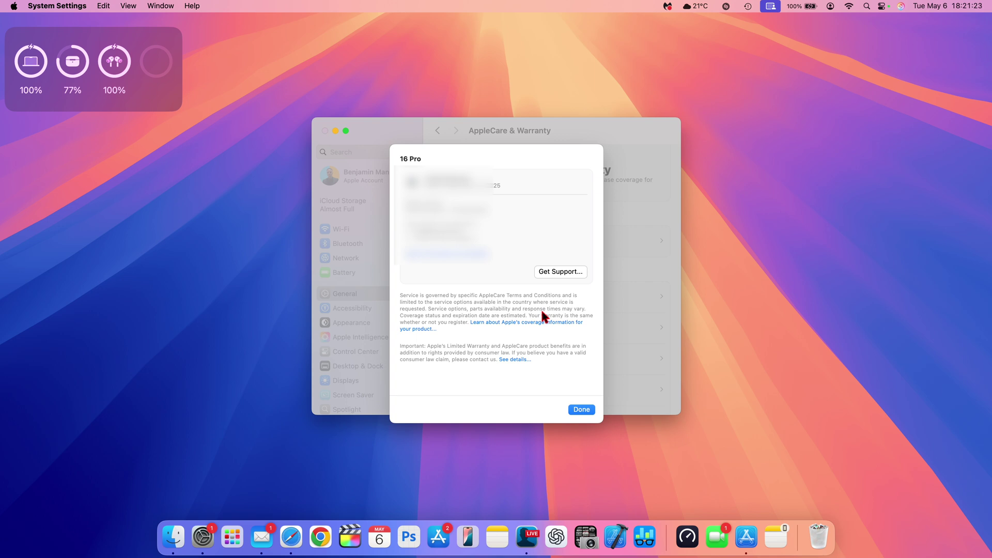
Step: Close the 16 Pro warranty details and check About Safari's version 18.5 (20621.2.5.11.8)
click(585, 410)
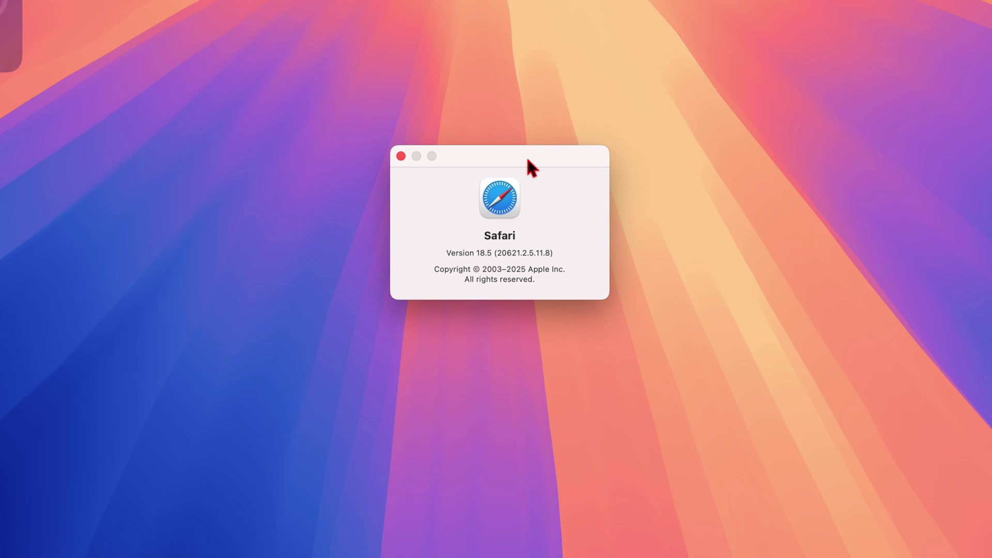
drag(526, 160, 500, 159)
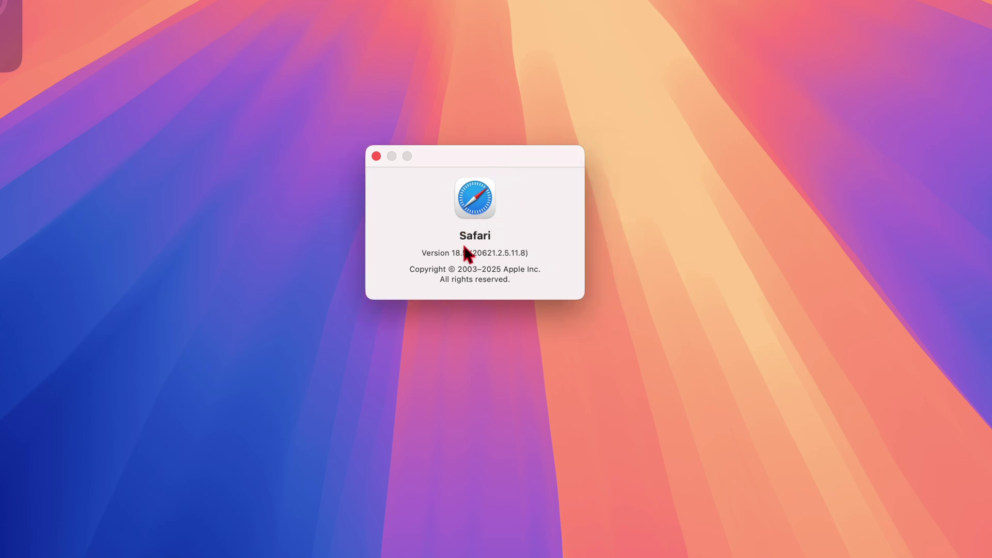
drag(528, 254, 418, 237)
click(542, 258)
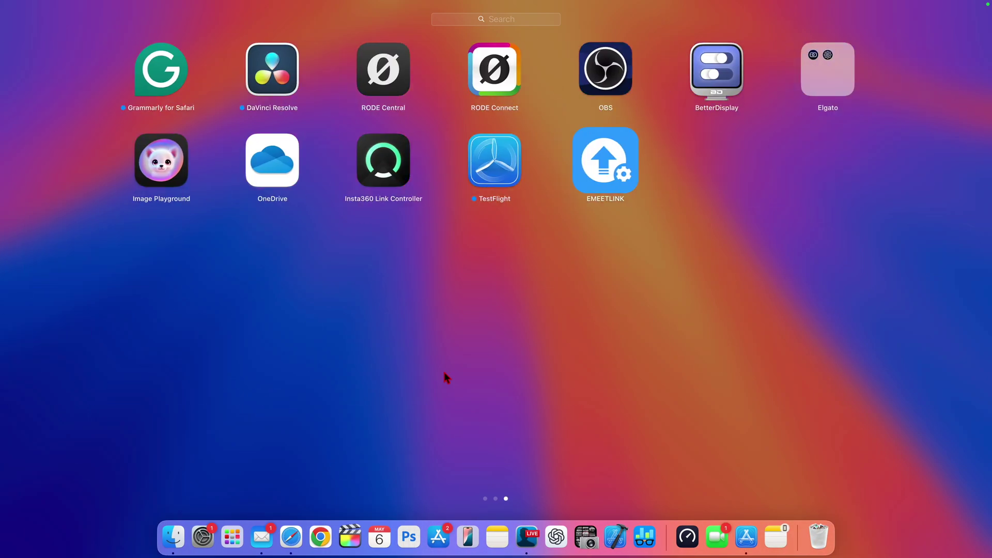
Step: Swipe Launchpad back to its first page of built-in apps
scroll(445, 374, left, 6)
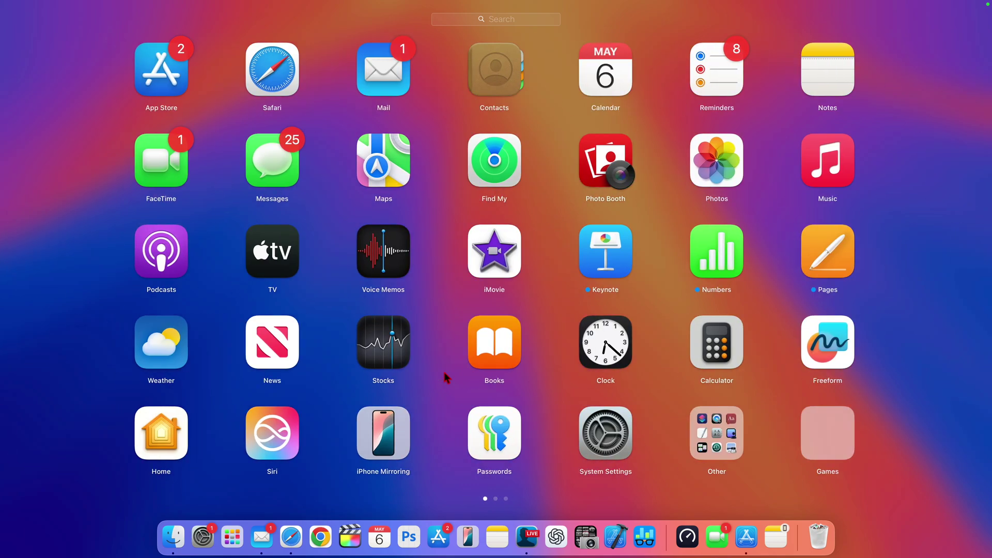
Step: Launch System Settings and run Software Update, confirming macOS Sequoia 15.5 is current
click(607, 450)
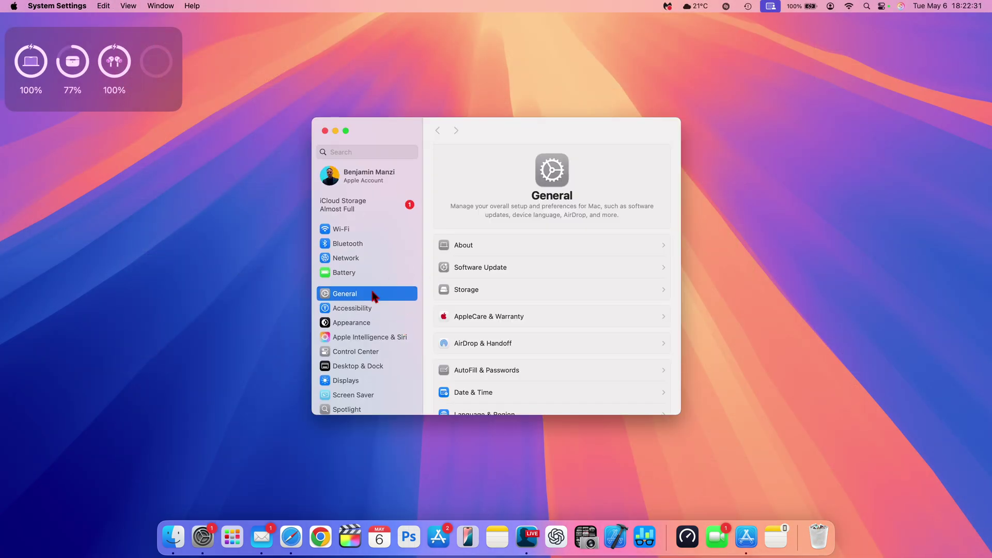
click(514, 267)
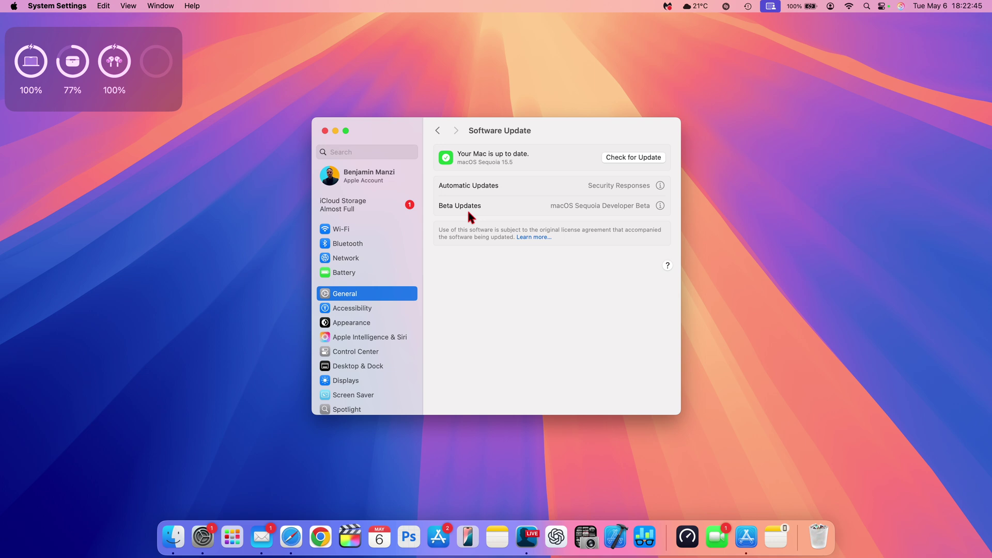
Step: Browse the Apple Intelligence & Siri pane's Siri request options
click(350, 338)
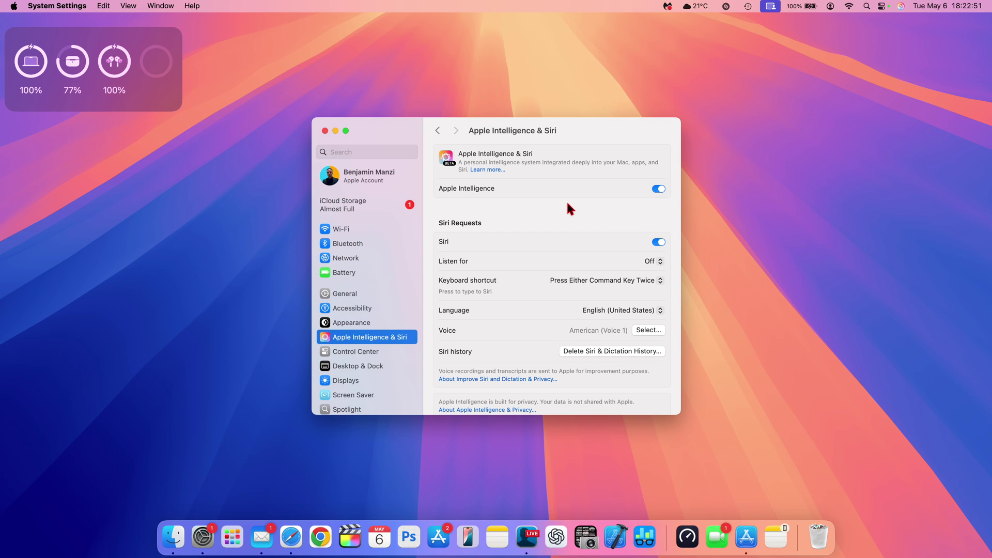
scroll(567, 203, down, 5)
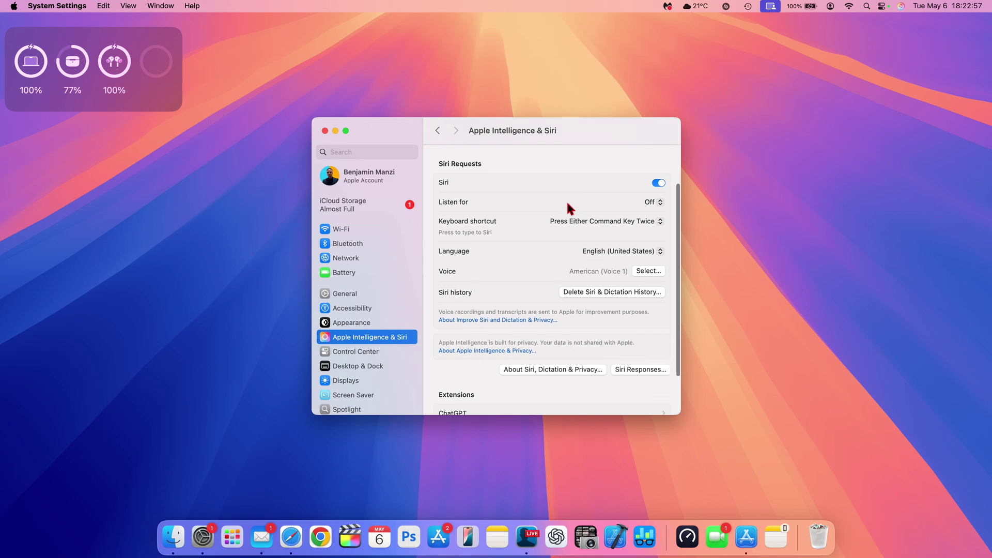
scroll(568, 204, up, 5)
scroll(567, 203, down, 5)
scroll(567, 203, up, 5)
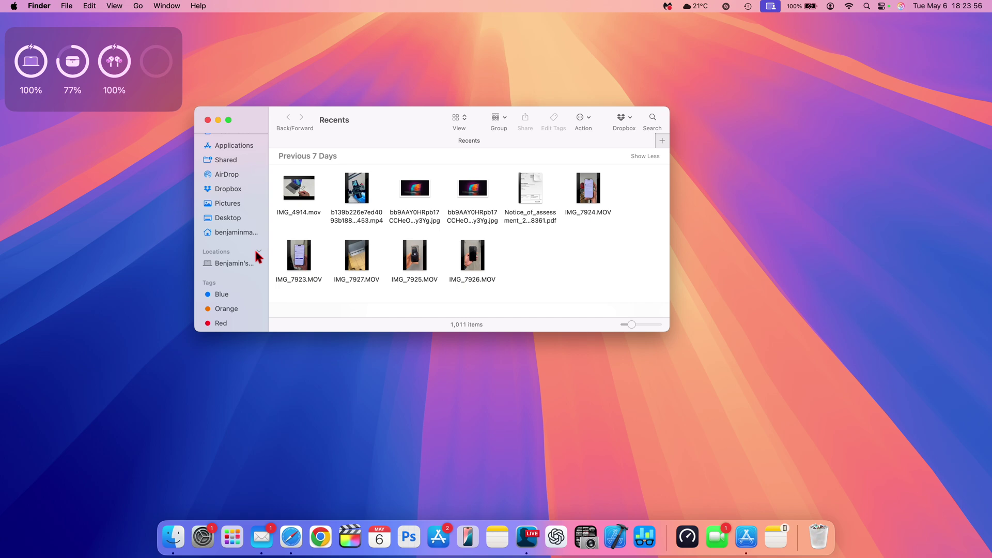
scroll(254, 248, up, 5)
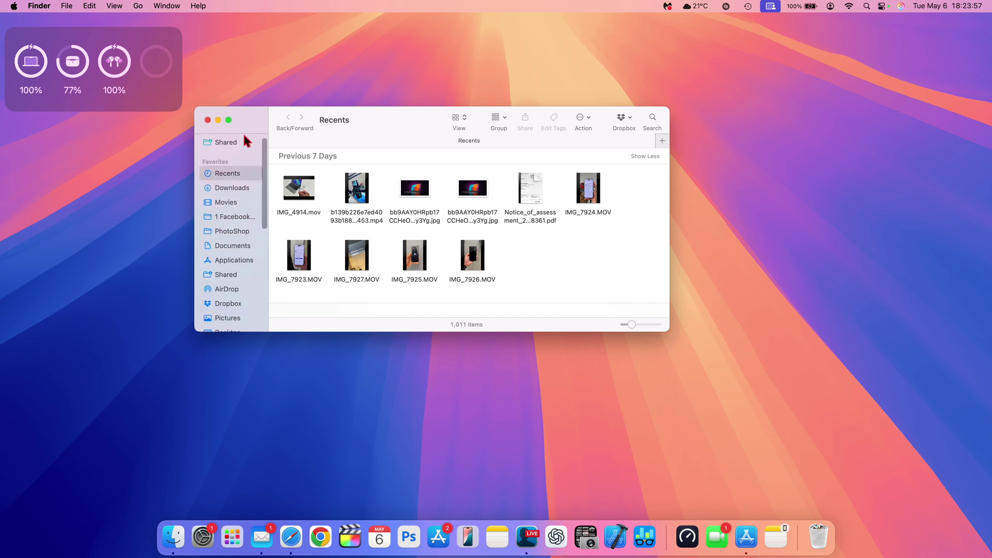
click(39, 6)
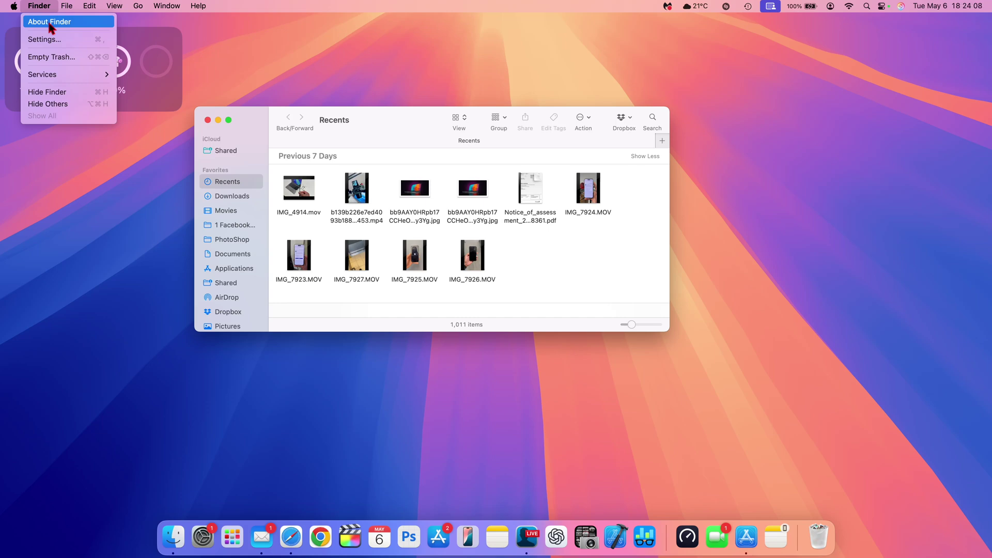
click(316, 199)
click(304, 194)
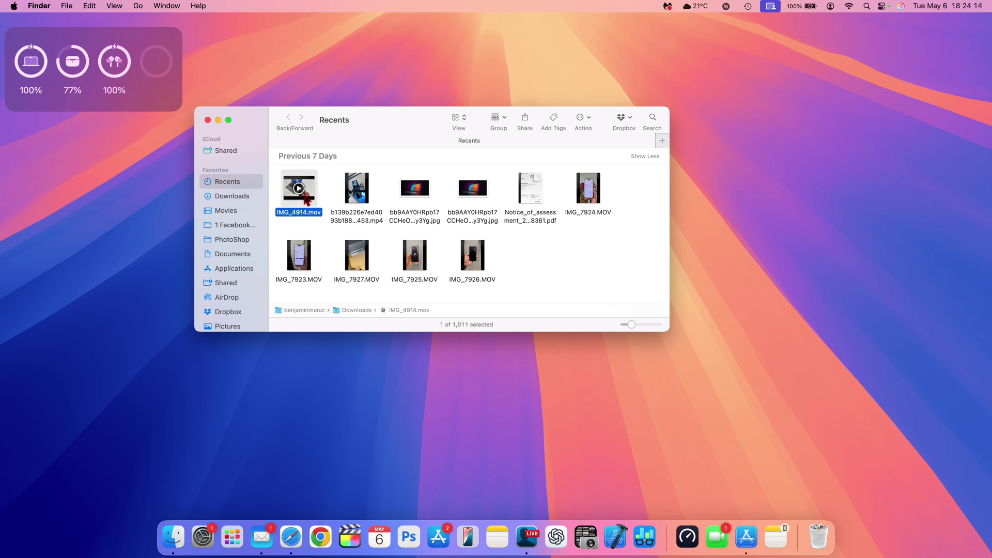
key(space)
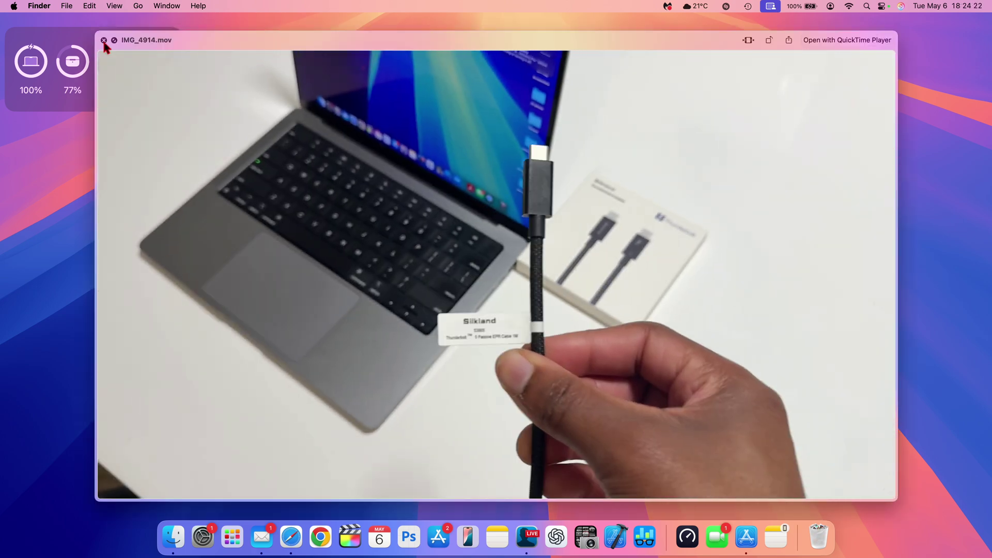
click(103, 41)
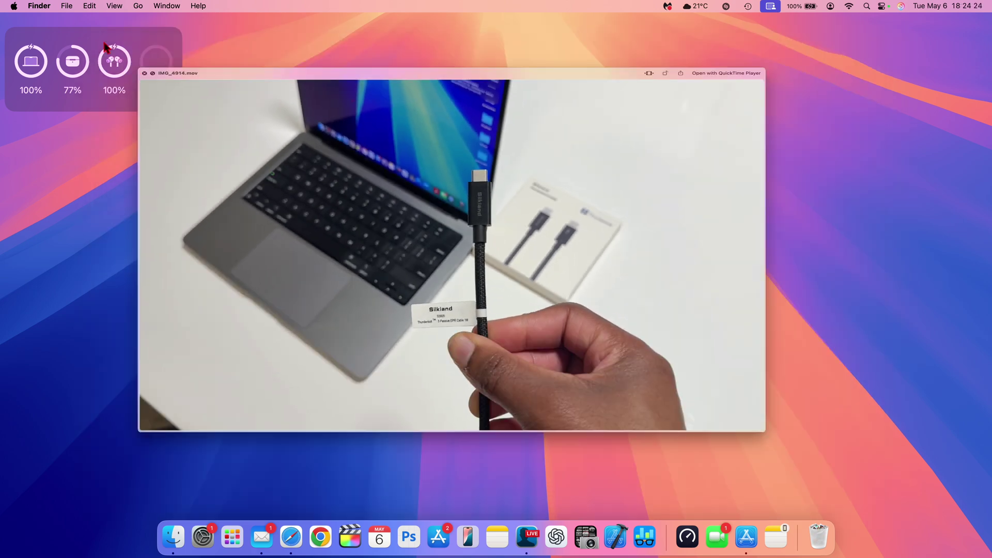
click(222, 527)
text(de)
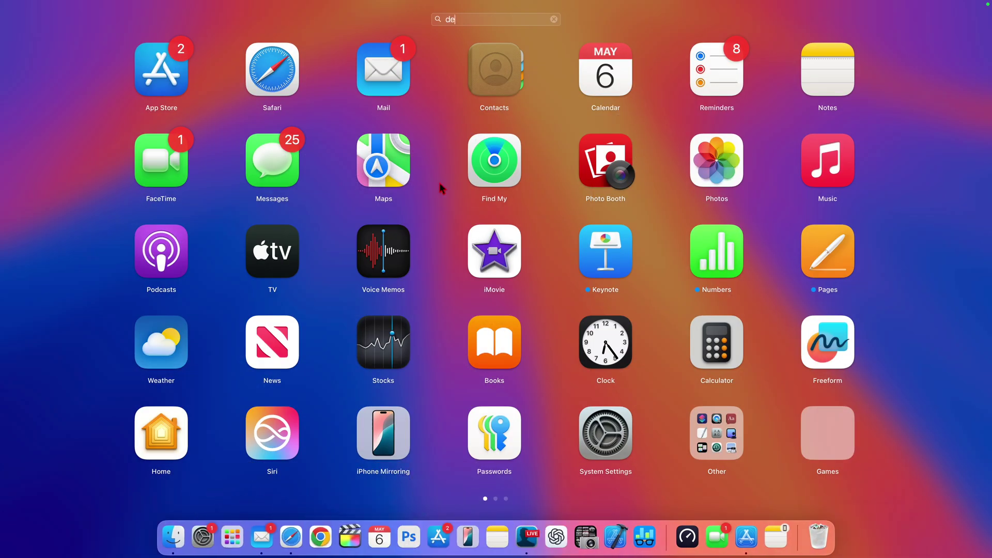
click(457, 74)
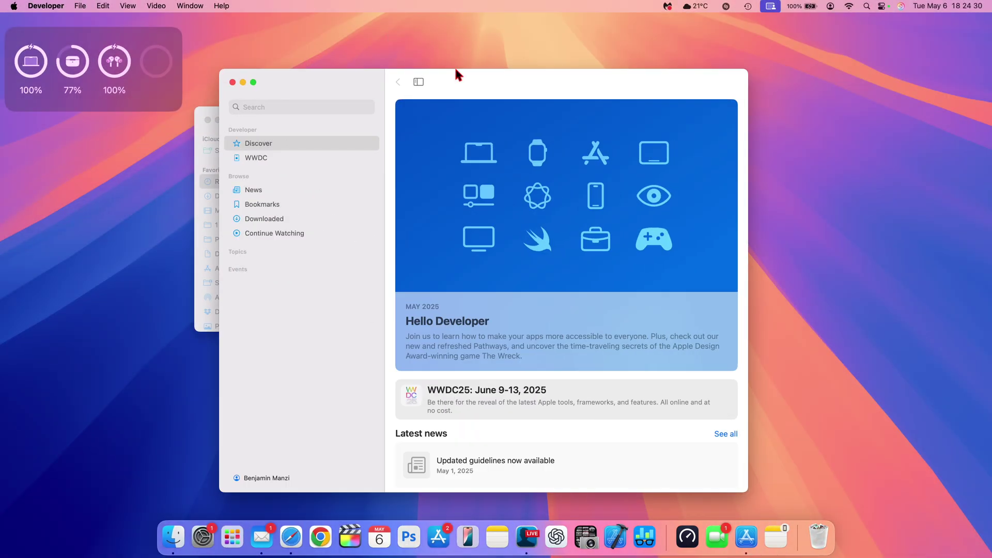
scroll(481, 233, down, 3)
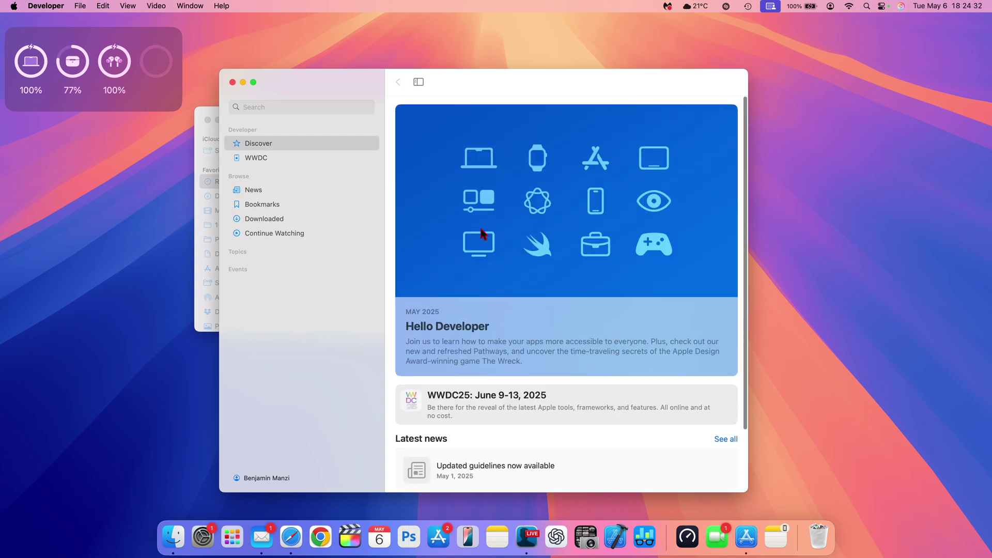
scroll(481, 228, up, 3)
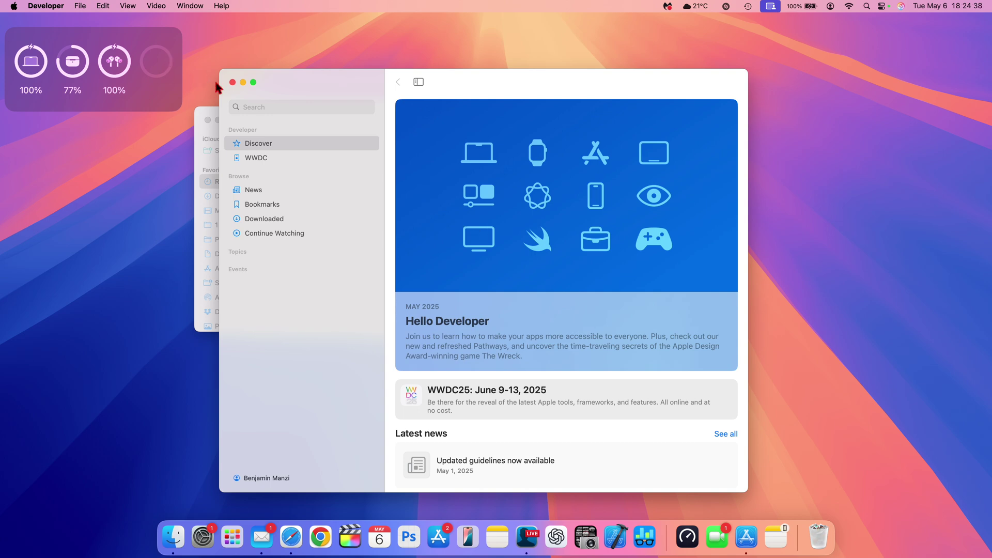
click(232, 82)
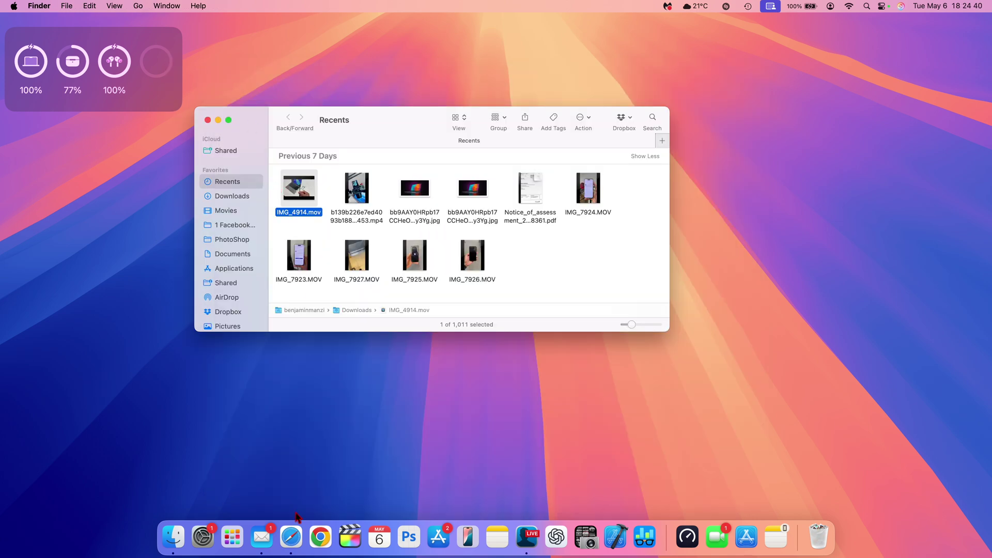
Step: Scroll through Apple's security releases page in Safari, highlighting the Rapid Security Responses heading
click(291, 537)
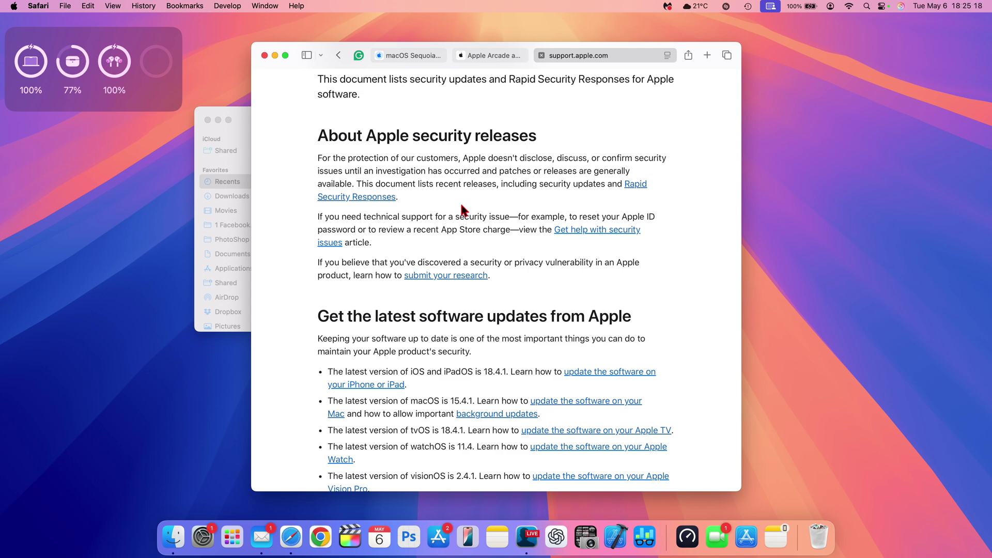
scroll(462, 209, up, 3)
scroll(461, 209, down, 5)
scroll(464, 211, up, 1)
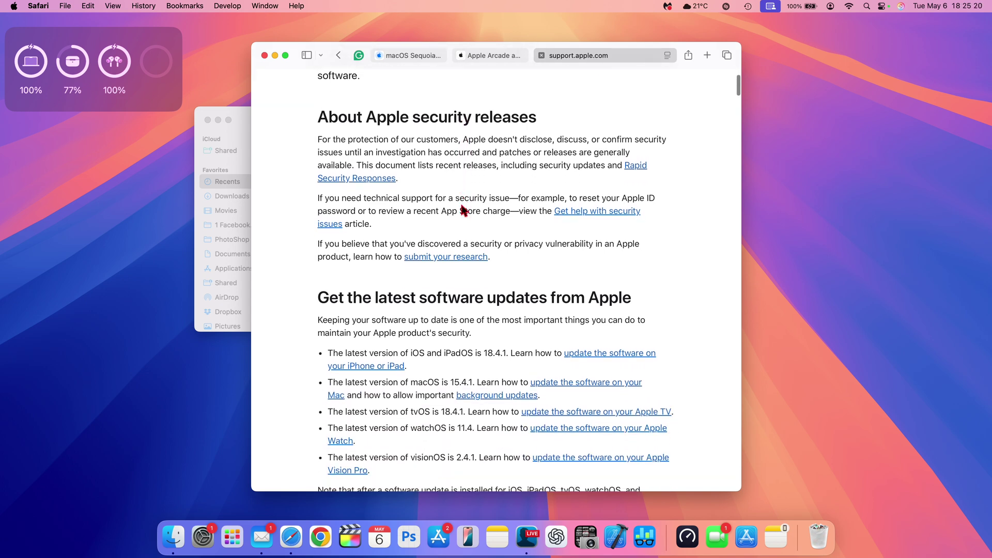
scroll(464, 210, down, 10)
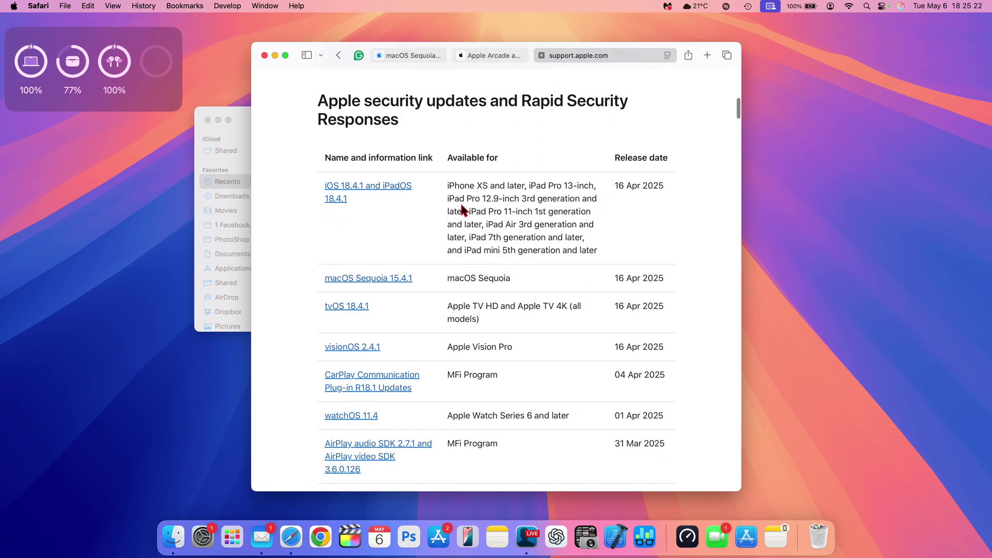
scroll(462, 208, down, 5)
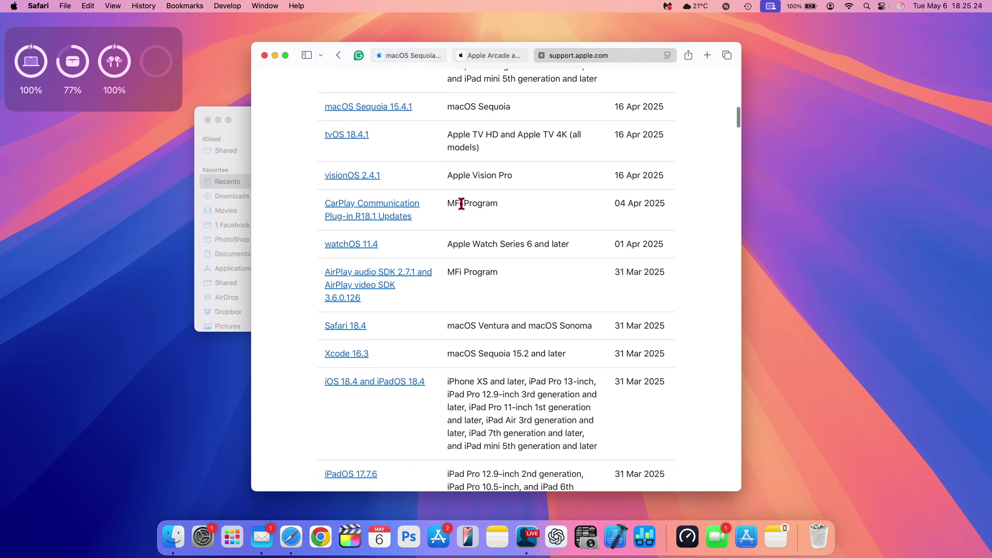
scroll(461, 203, up, 7)
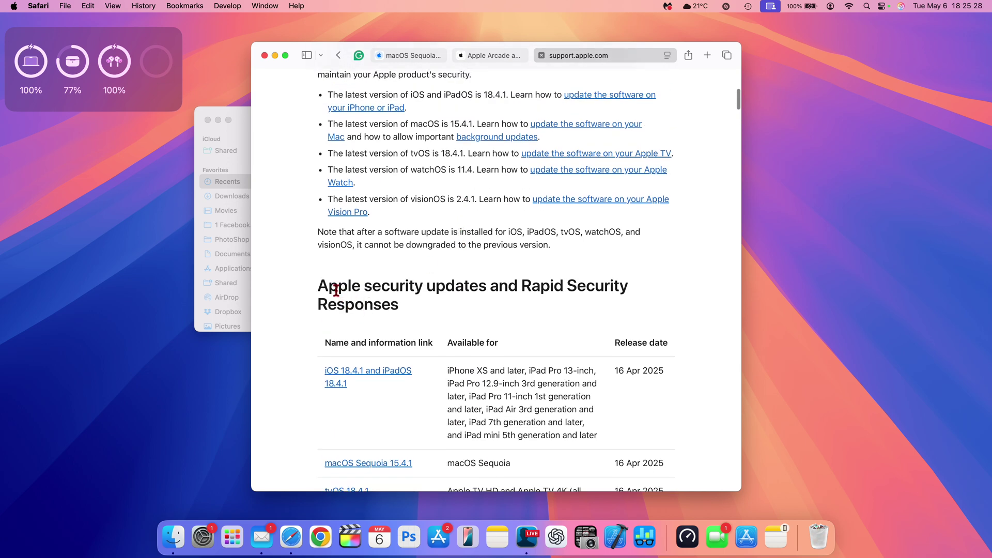
drag(318, 287, 449, 310)
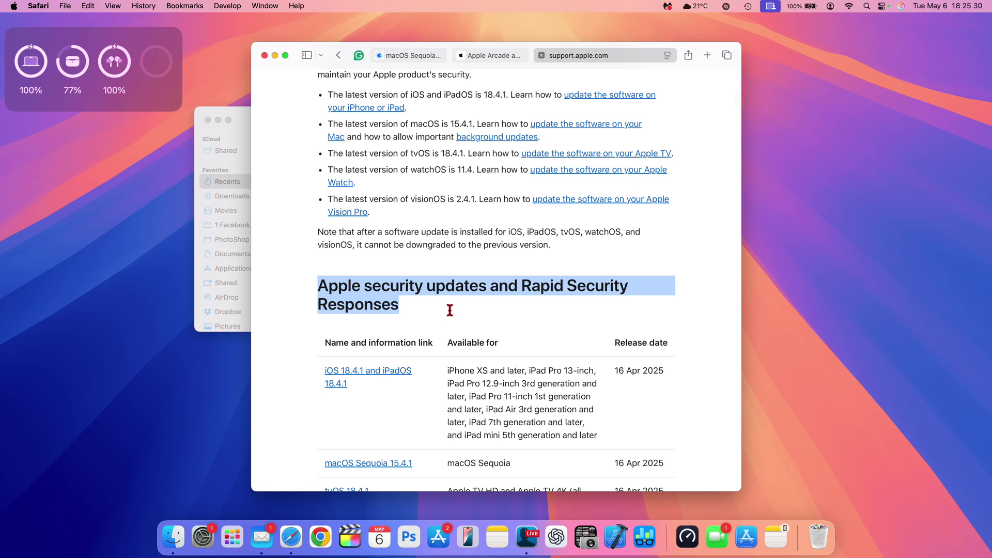
scroll(449, 307, down, 5)
scroll(421, 228, down, 1)
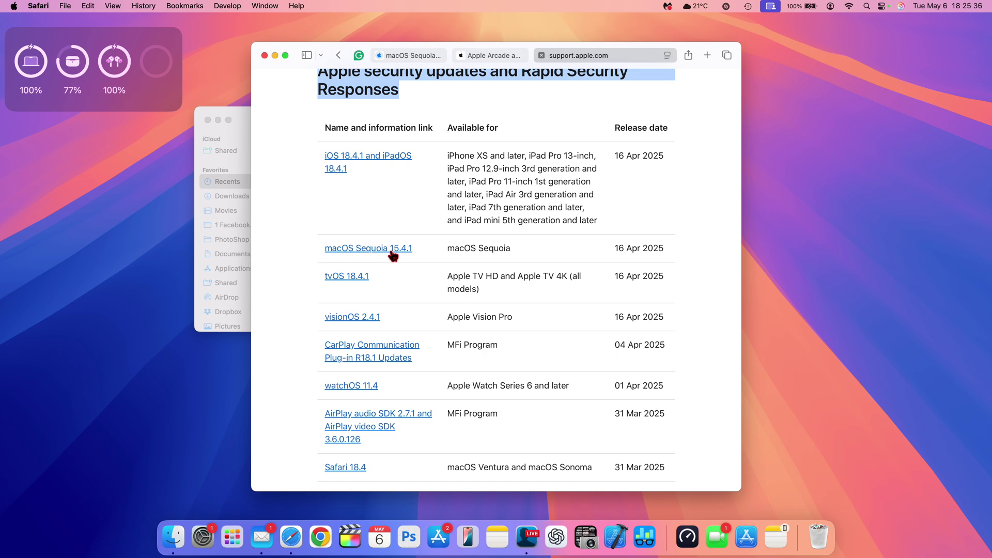
scroll(392, 255, down, 10)
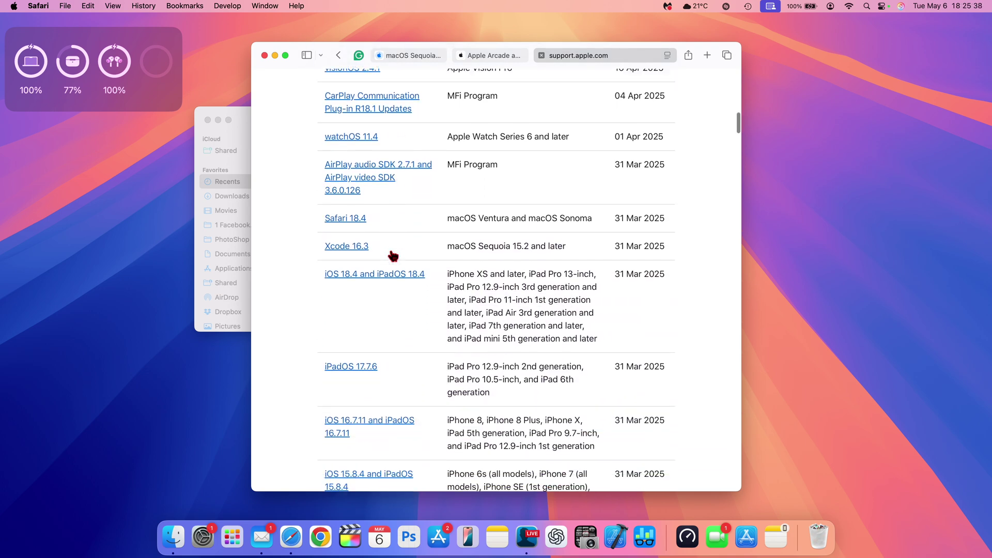
scroll(372, 258, down, 5)
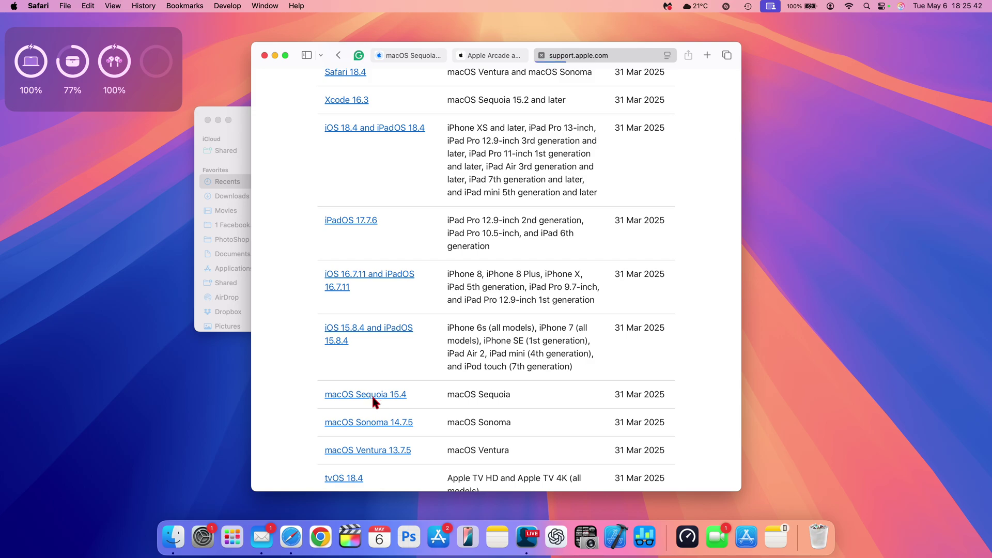
Step: Read the macOS Sequoia 15.4 security content, then return to the releases list
click(372, 395)
scroll(373, 400, down, 10)
scroll(373, 402, down, 20)
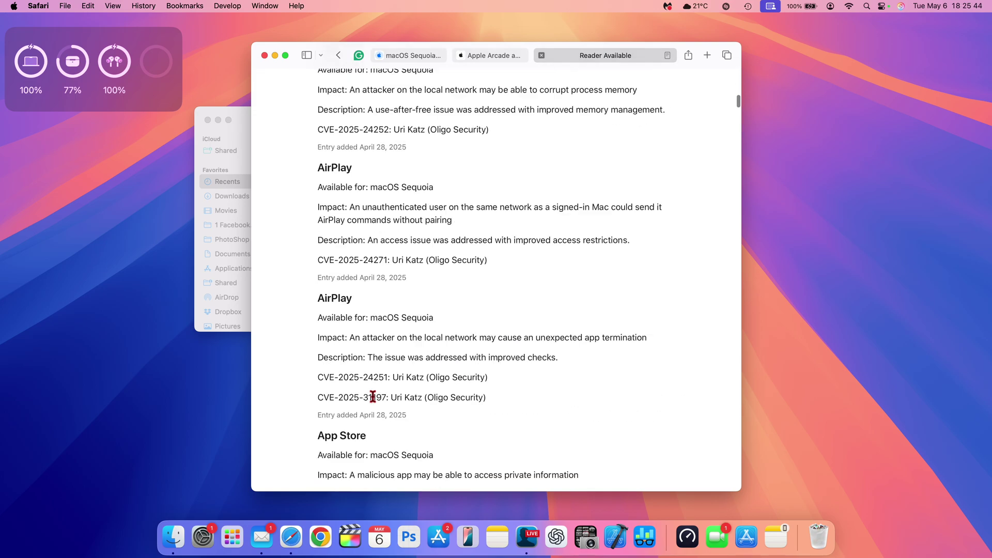
scroll(373, 402, down, 20)
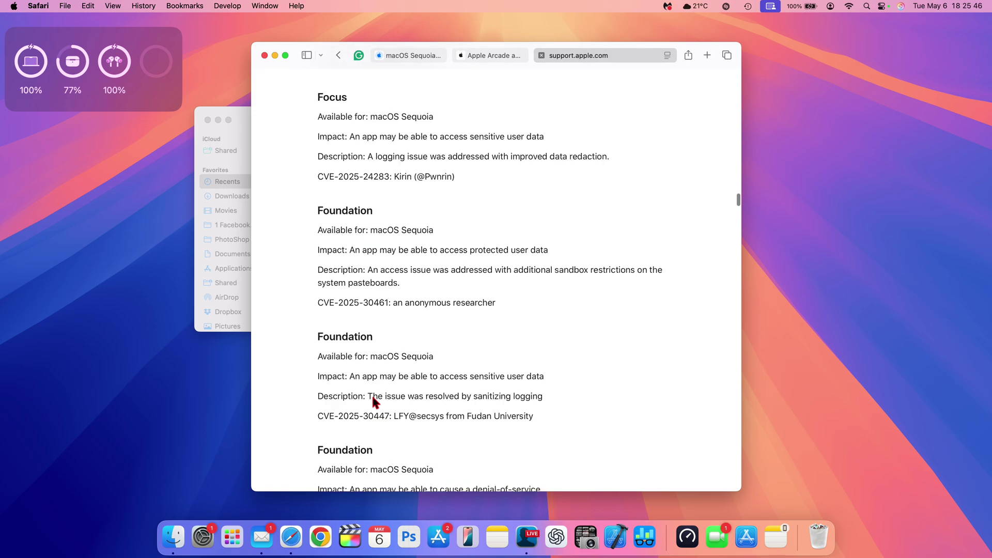
scroll(377, 396, down, 20)
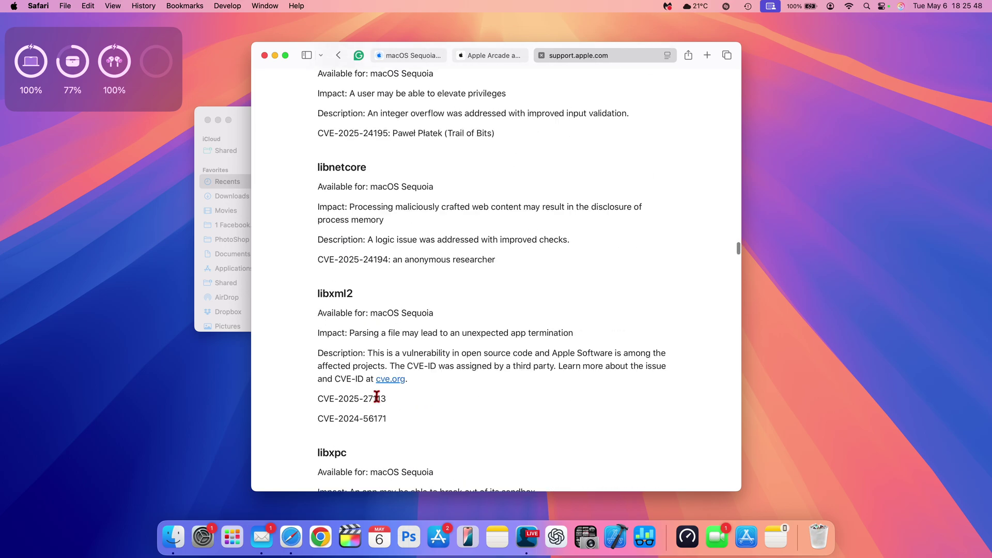
key(super+bracketleft)
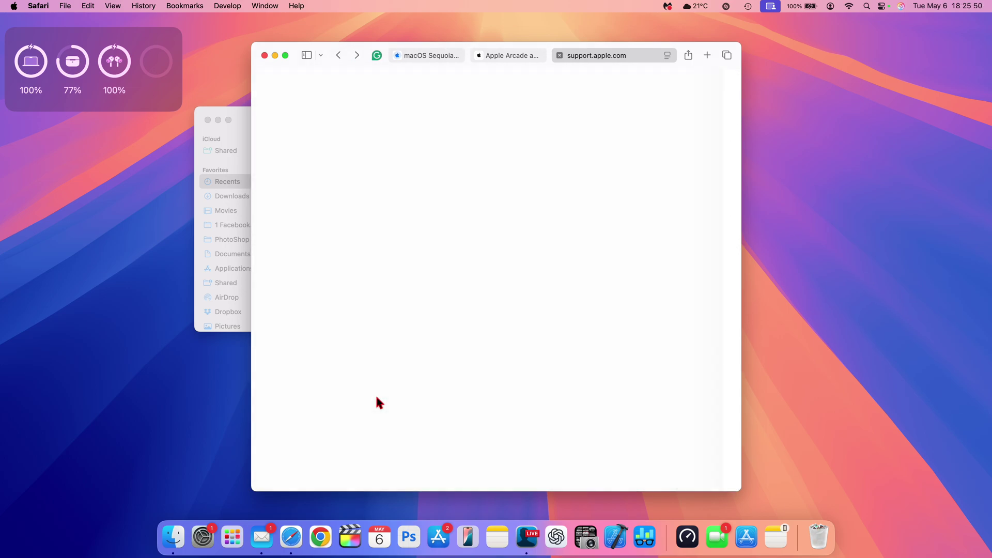
scroll(375, 388, up, 5)
scroll(373, 379, up, 15)
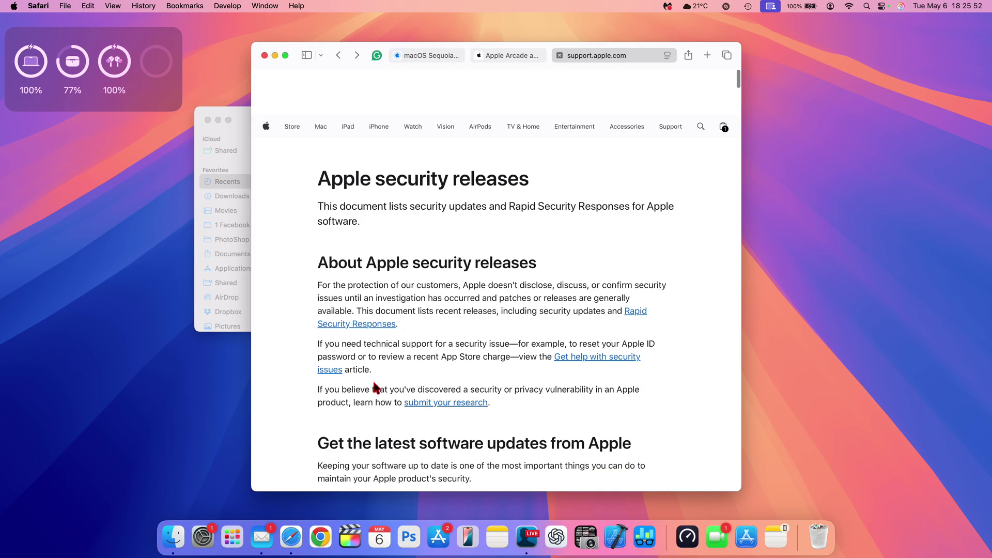
Step: Close the Safari and Finder windows, then open Calendar on June 2025
click(265, 55)
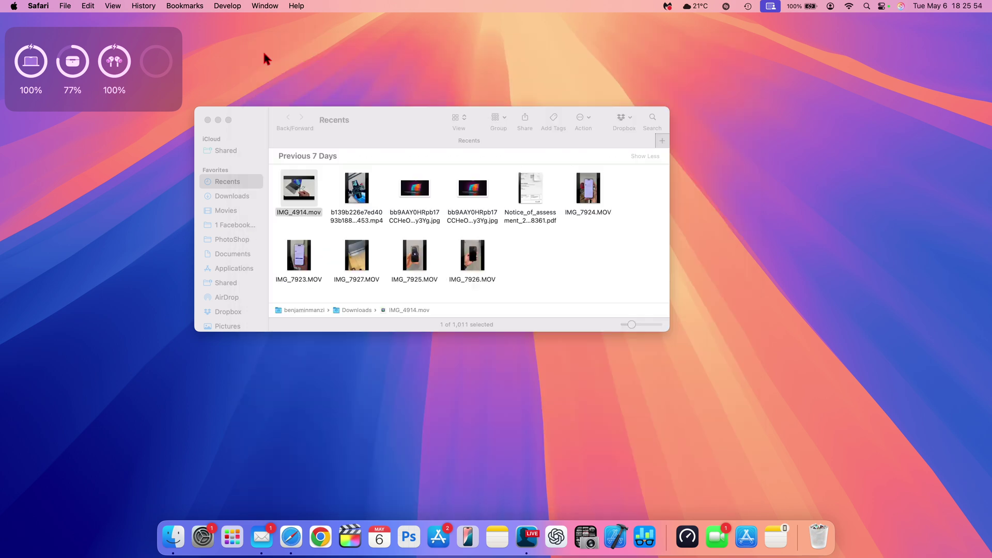
click(208, 120)
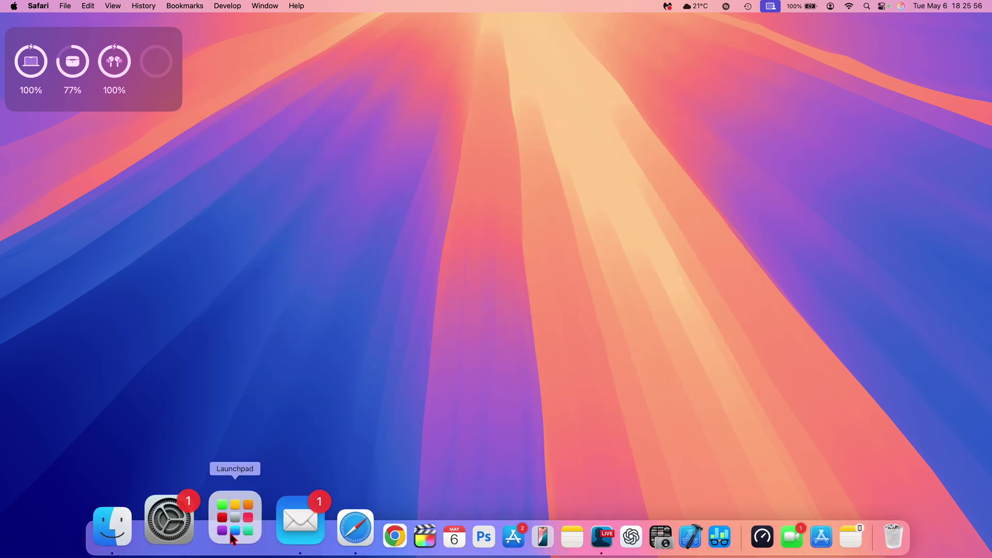
click(380, 537)
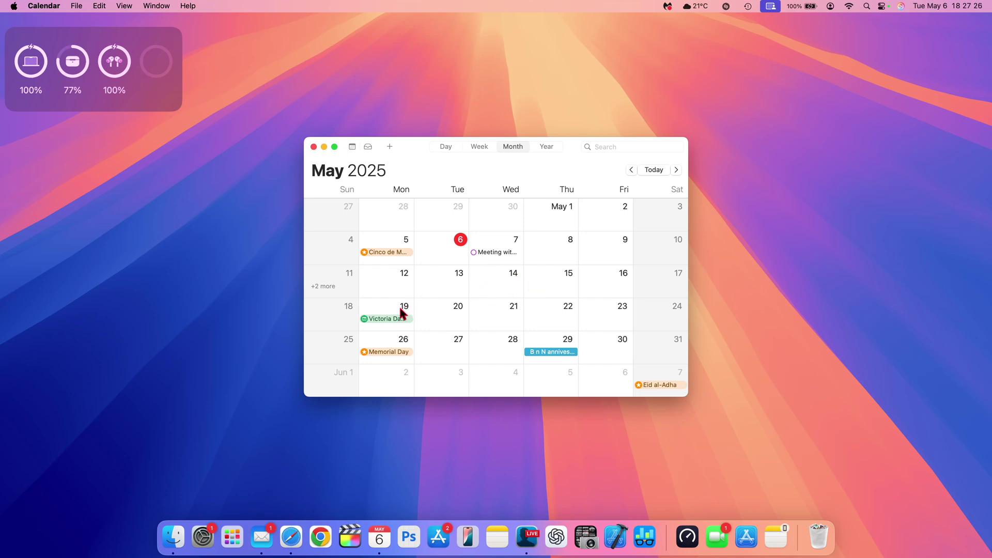
scroll(393, 318, down, 5)
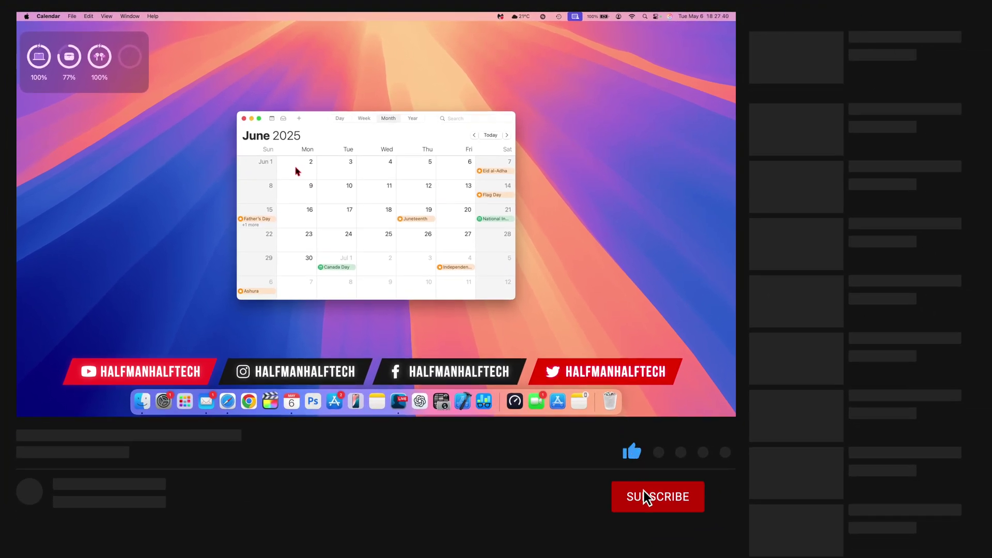
Step: Close the Calendar window to reveal the empty desktop
click(245, 119)
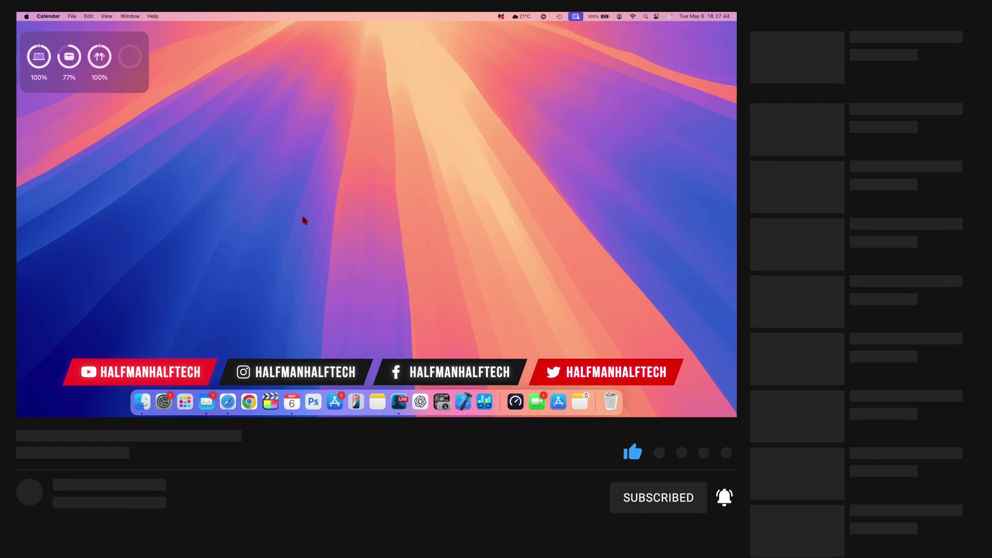